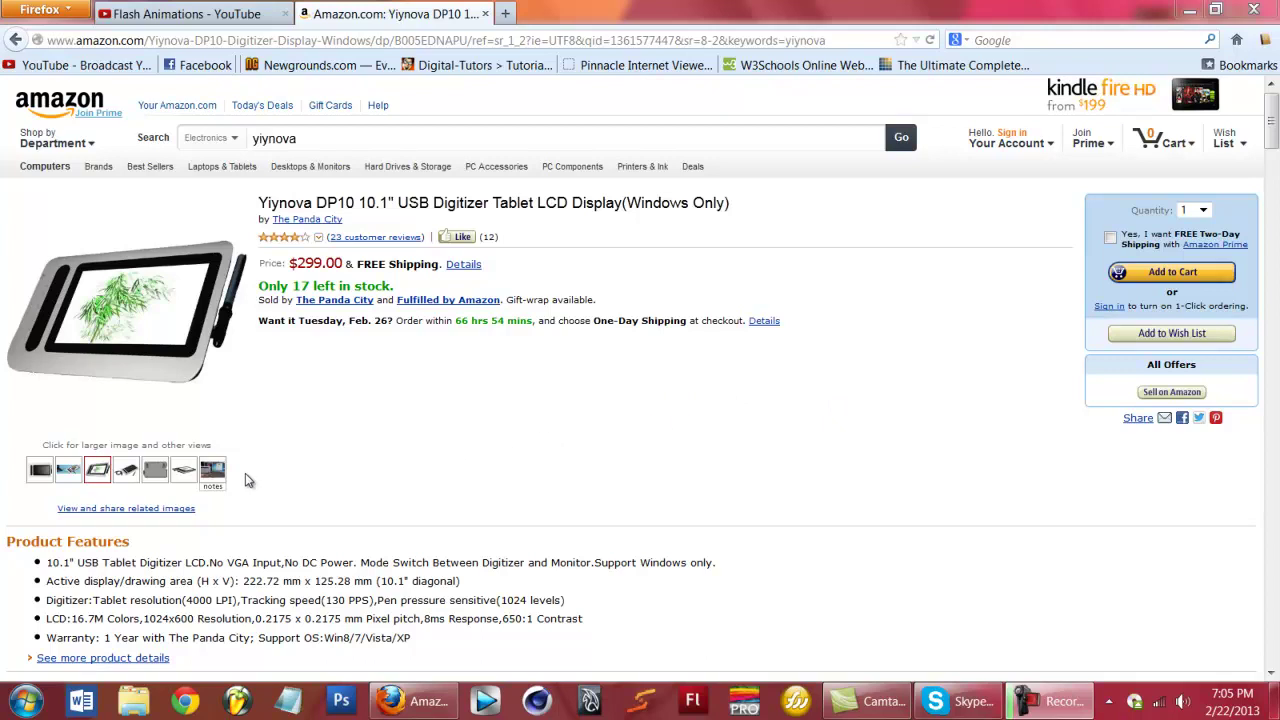
- Review the Yiynova DP10 tablet's product images, technical details and related offers on its Amazon page
mouse_move(40, 471)
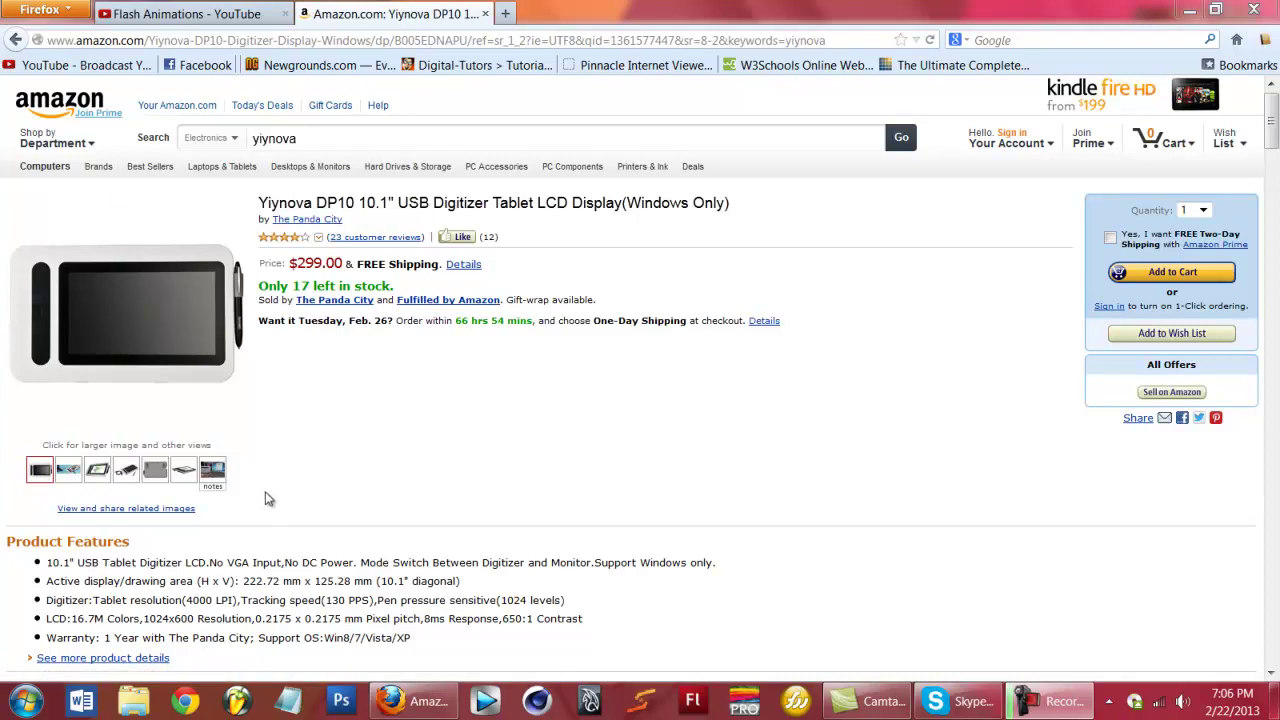
mouse_move(160, 473)
scroll(551, 566, "down", 5)
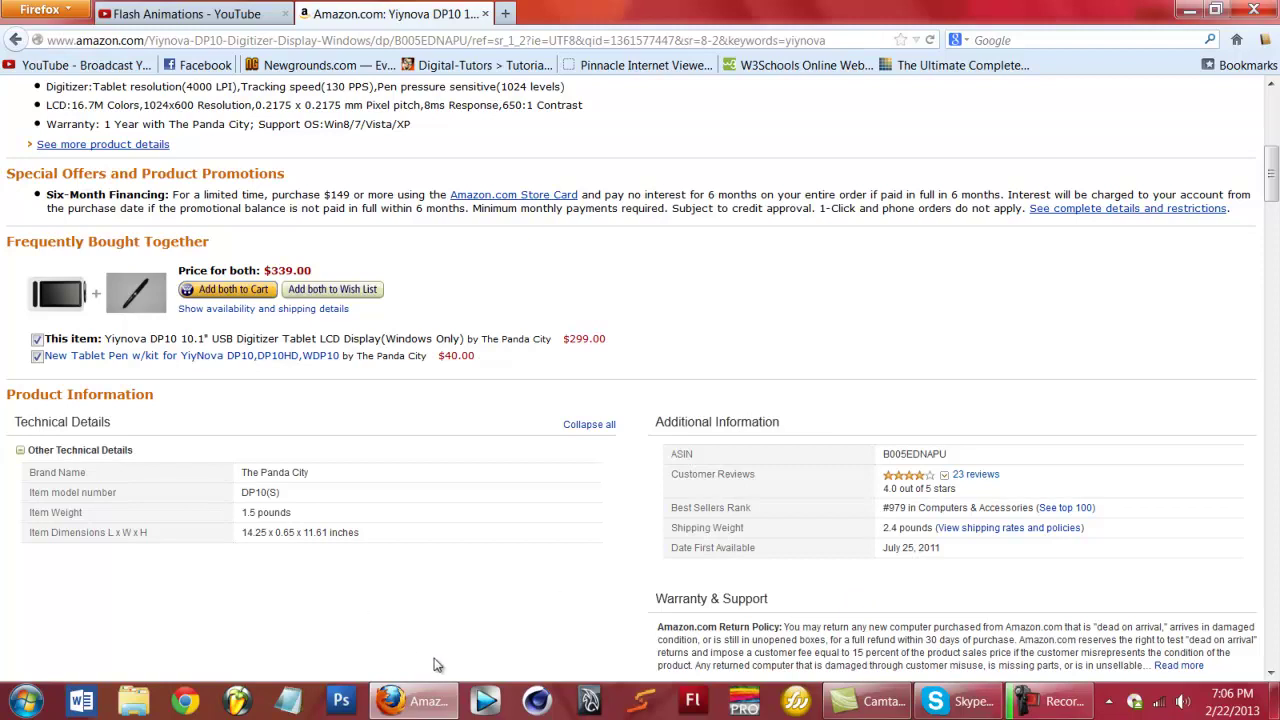
scroll(430, 648, "up", 5)
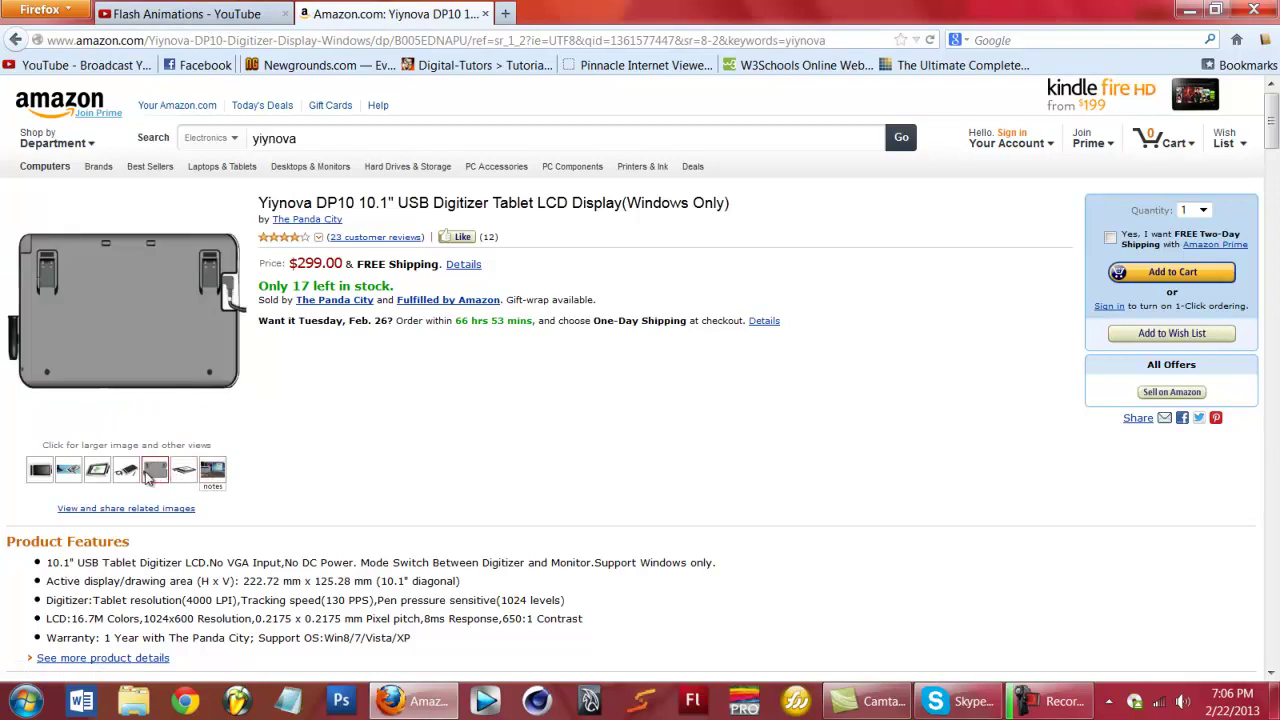
mouse_move(112, 472)
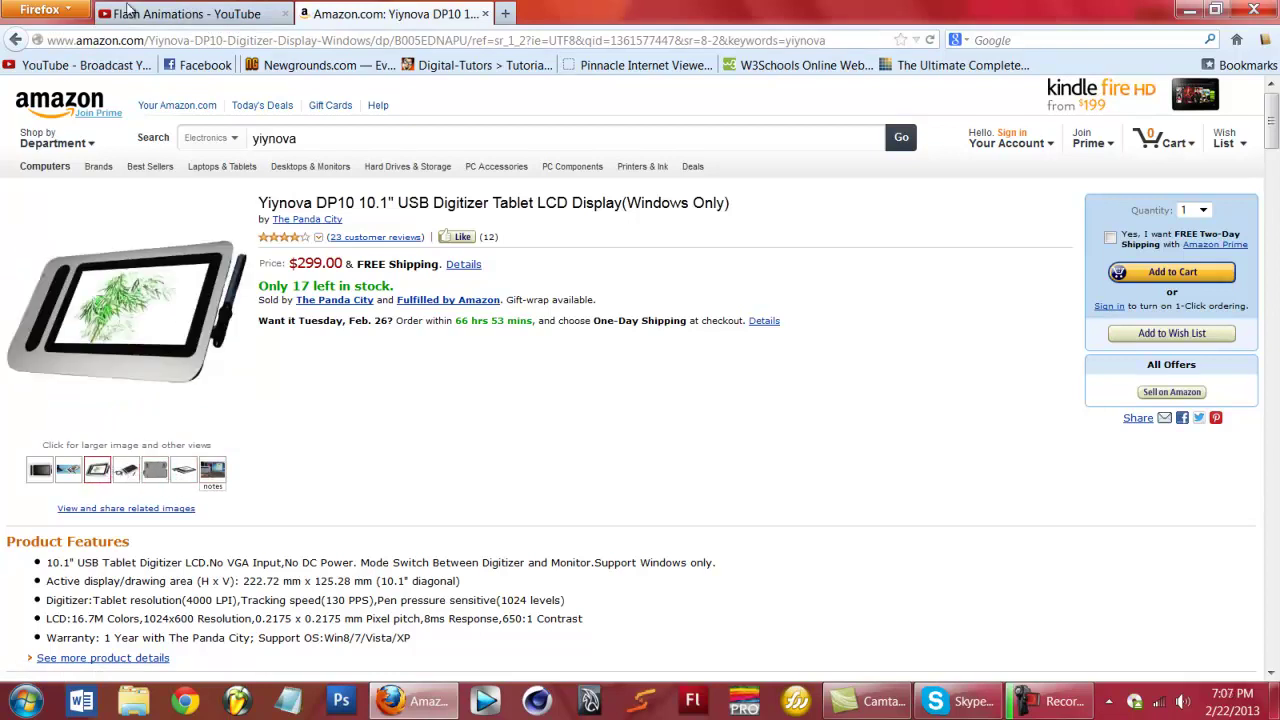
- Search YouTube for "game grumps" and open the Game Grumps channel
left_click(185, 13)
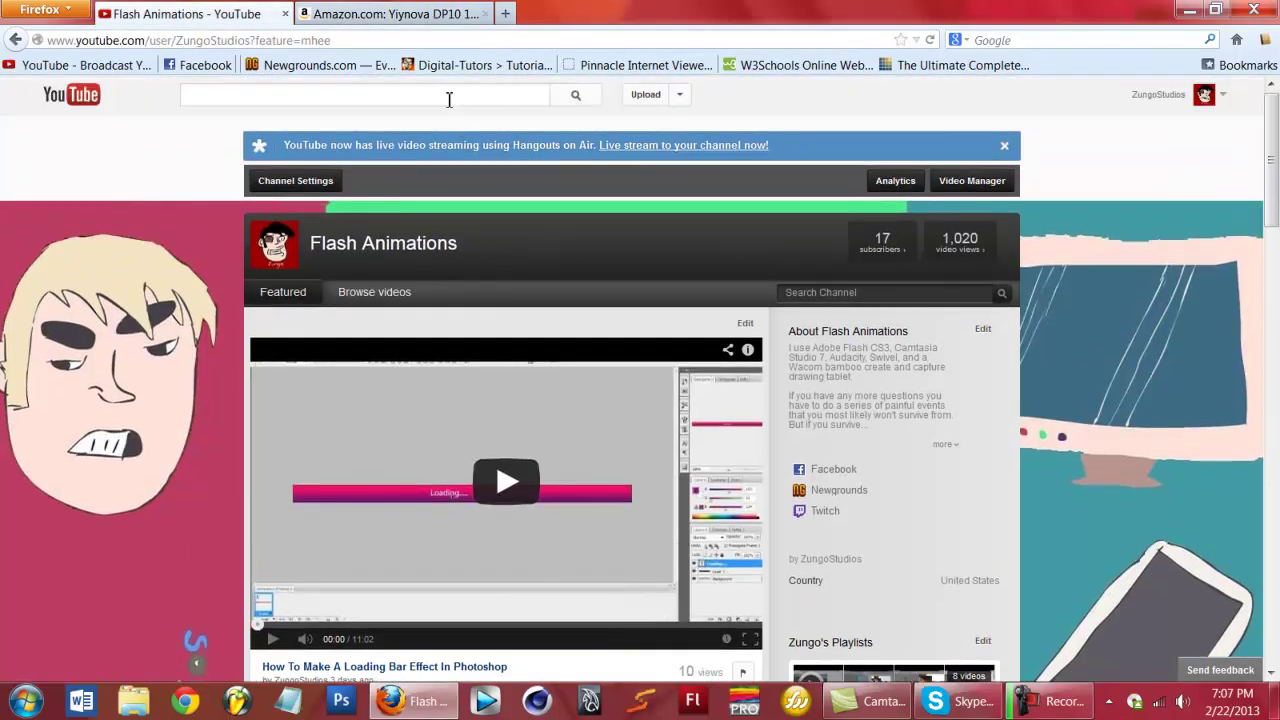
type("game grumps")
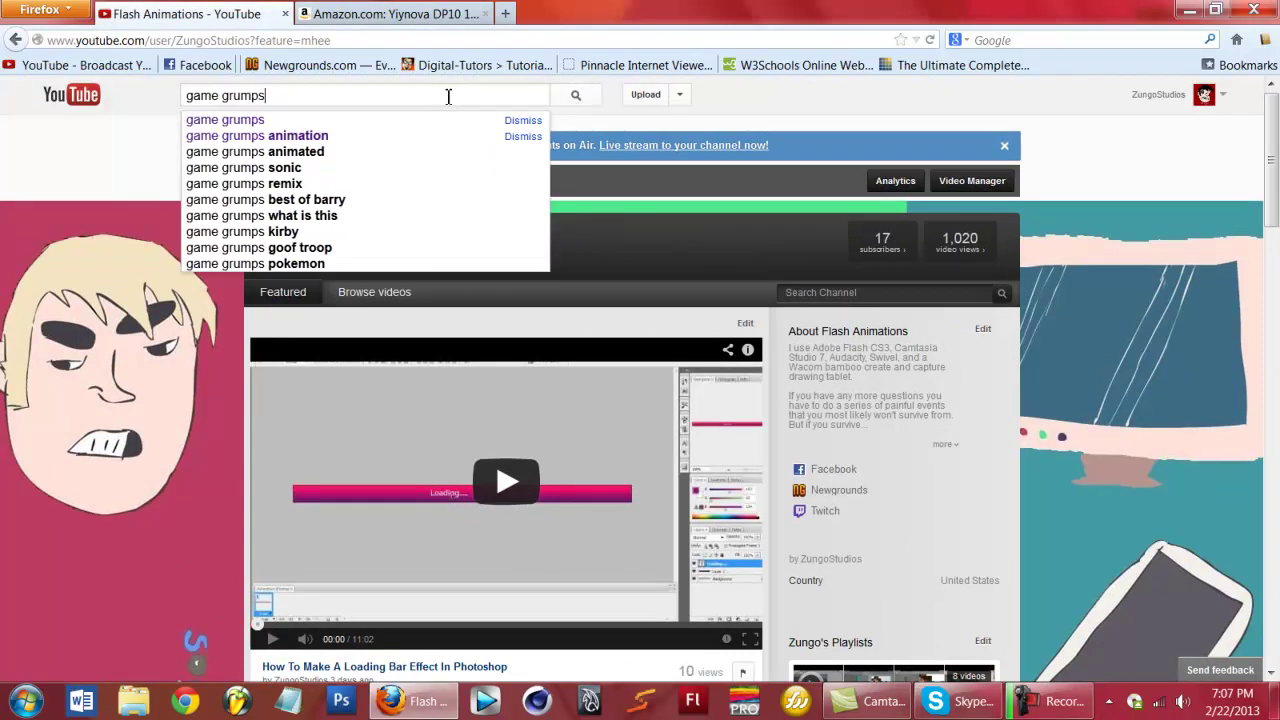
key("Return")
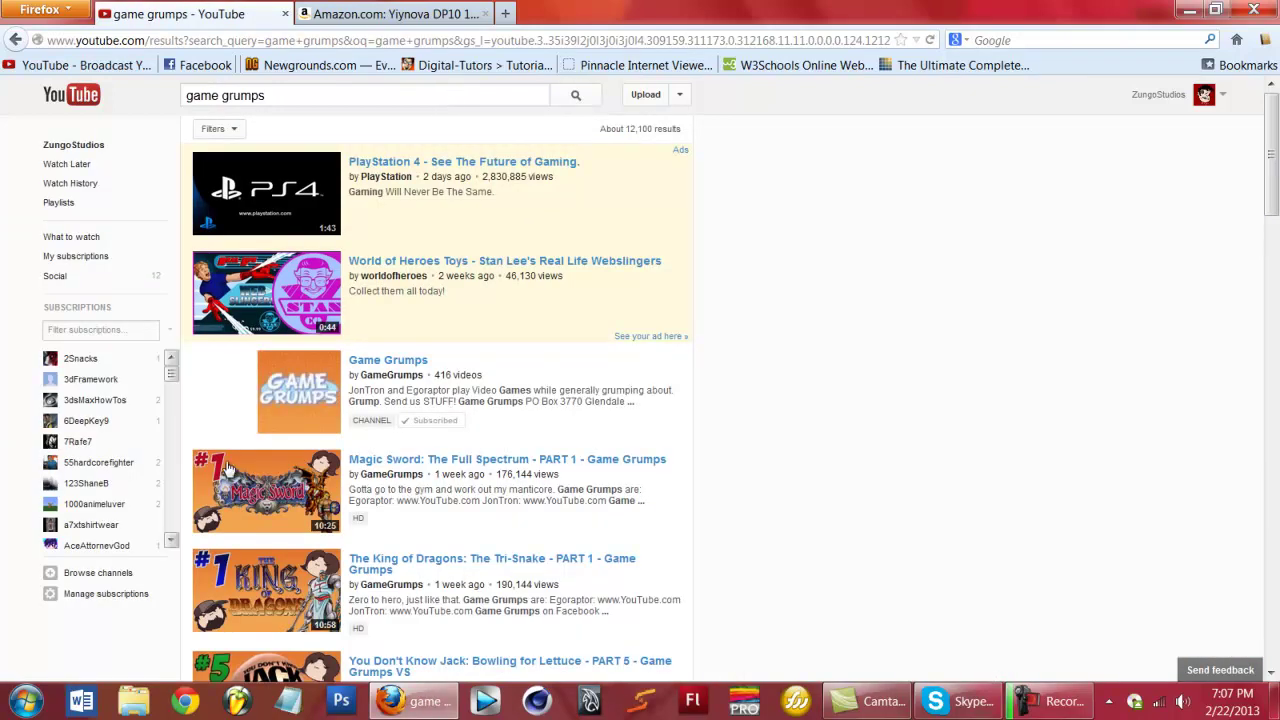
left_click(412, 380)
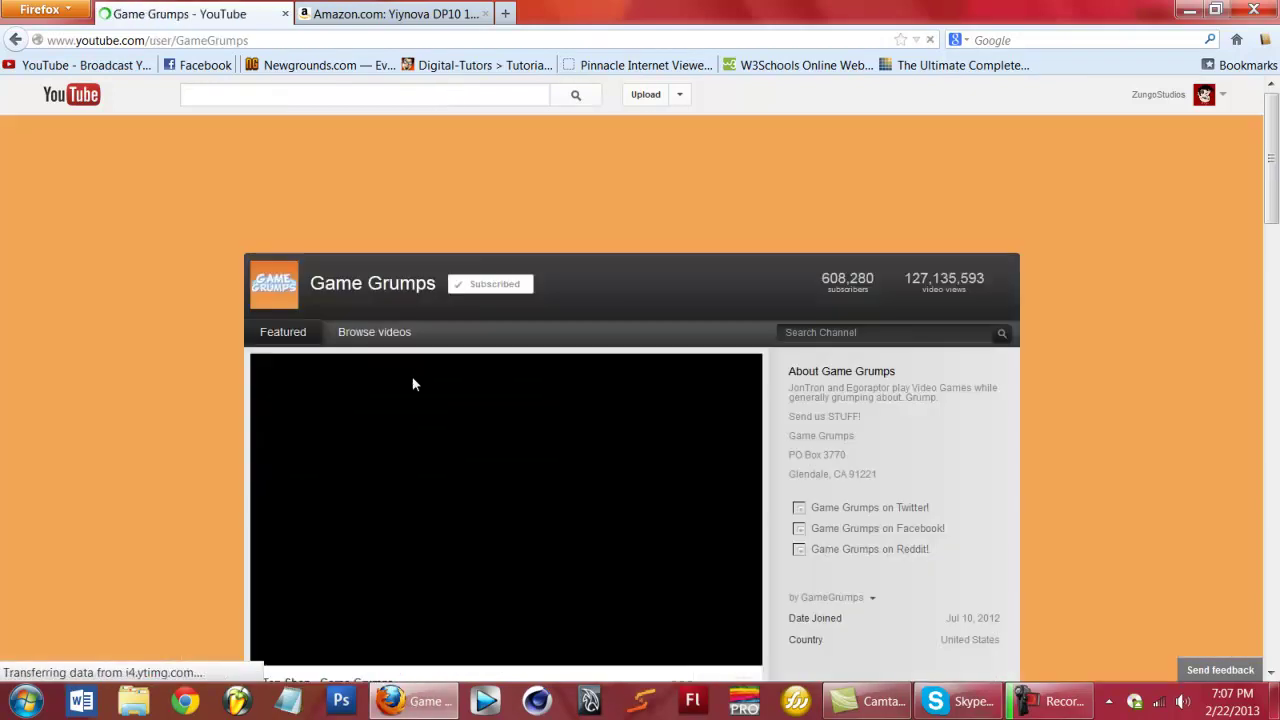
- Open the channel's uploaded video "Top Shop - Game Grumps" and pause its playback
scroll(403, 385, "down", 5)
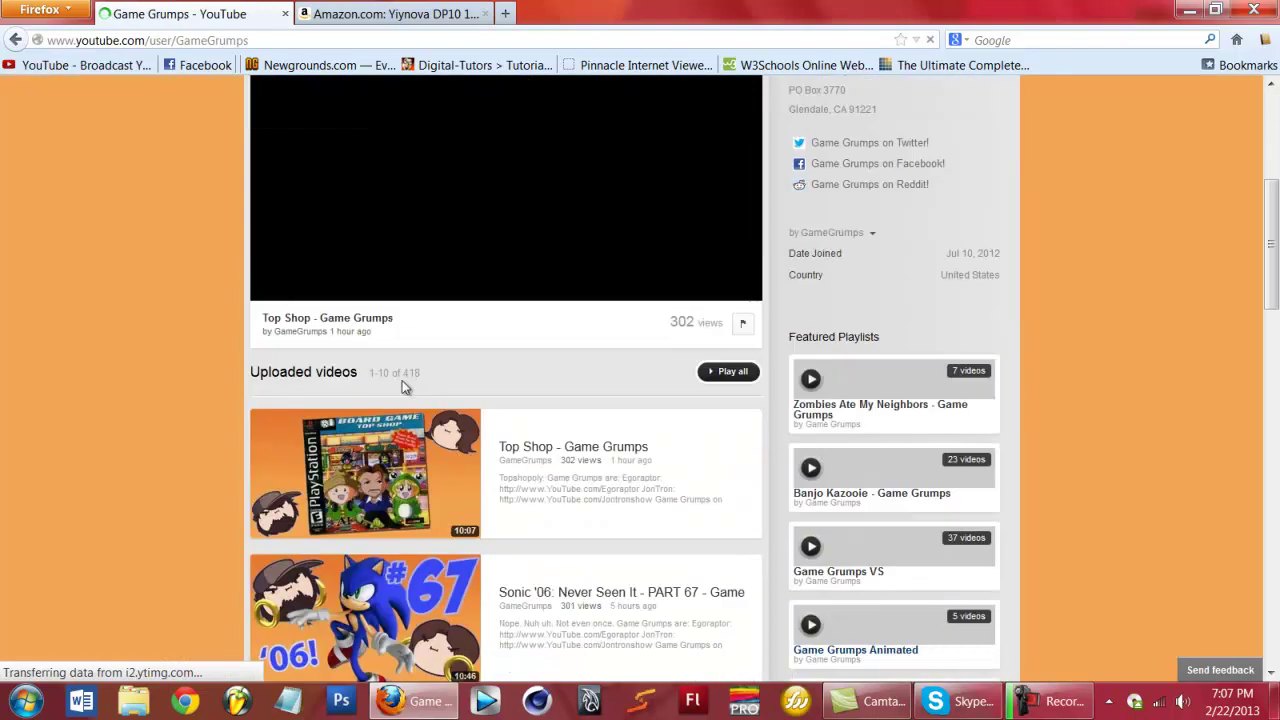
left_click(598, 459)
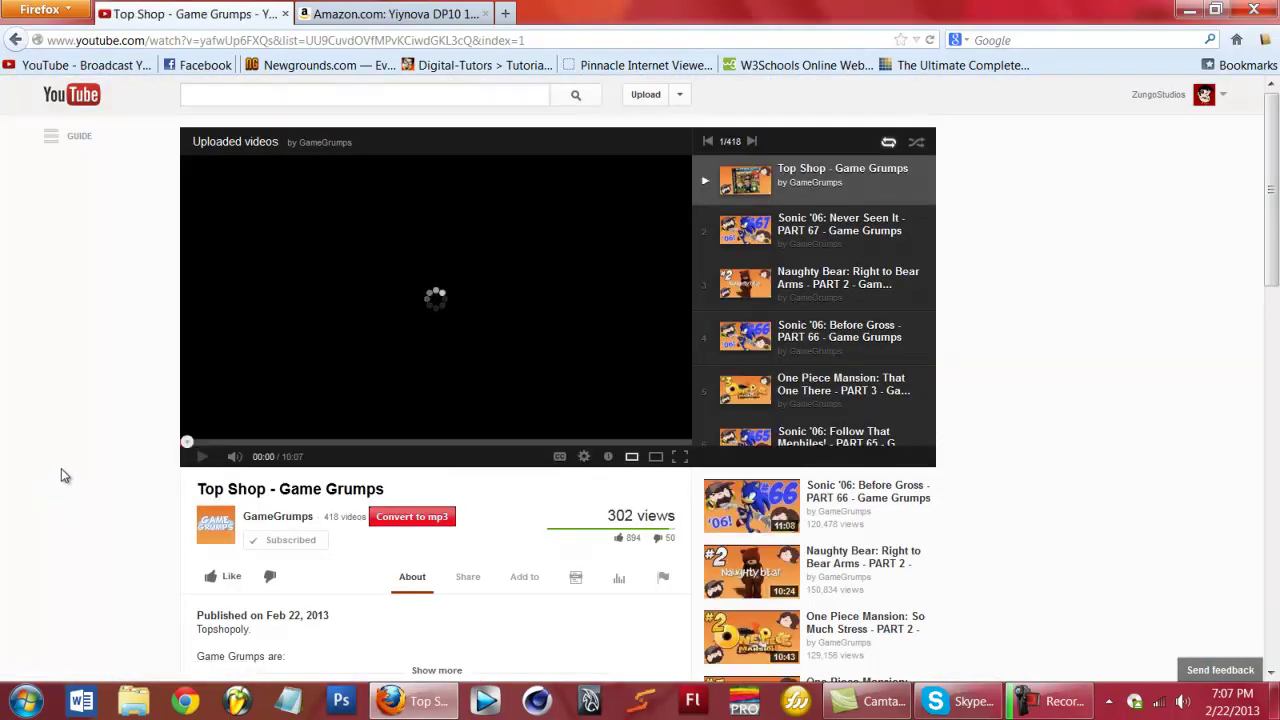
scroll(68, 466, "down", 5)
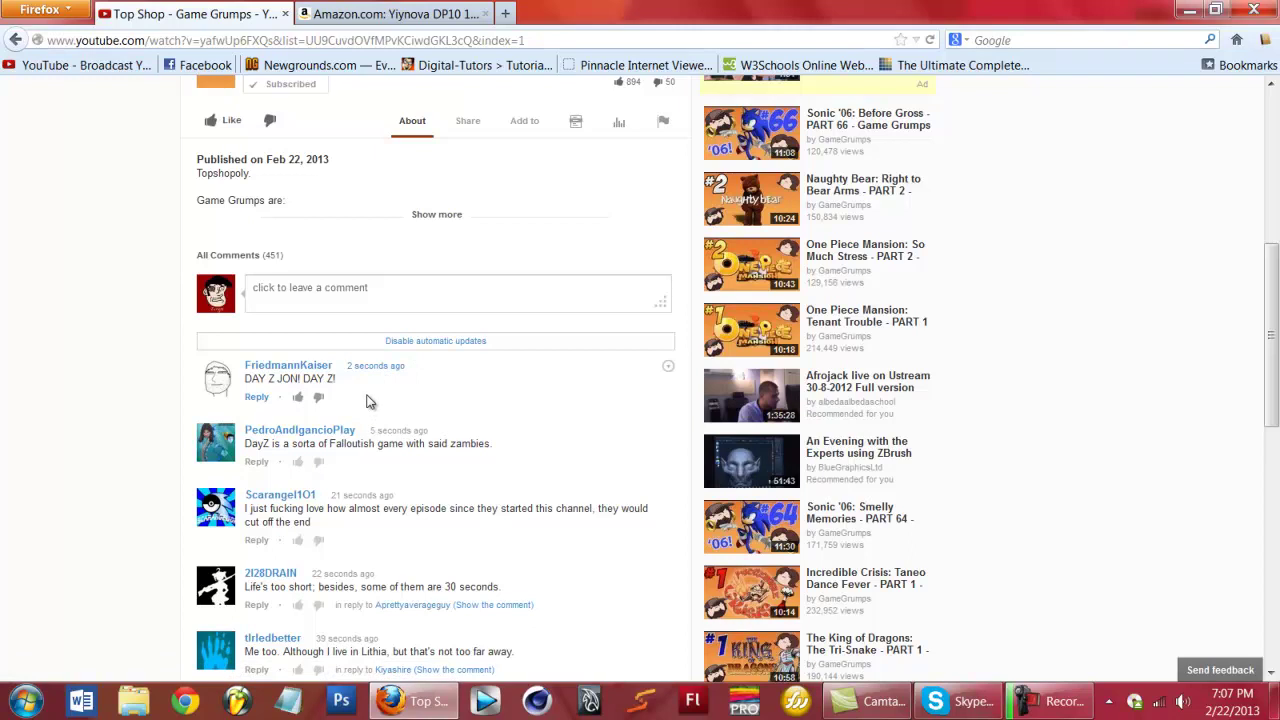
scroll(366, 401, "up", 5)
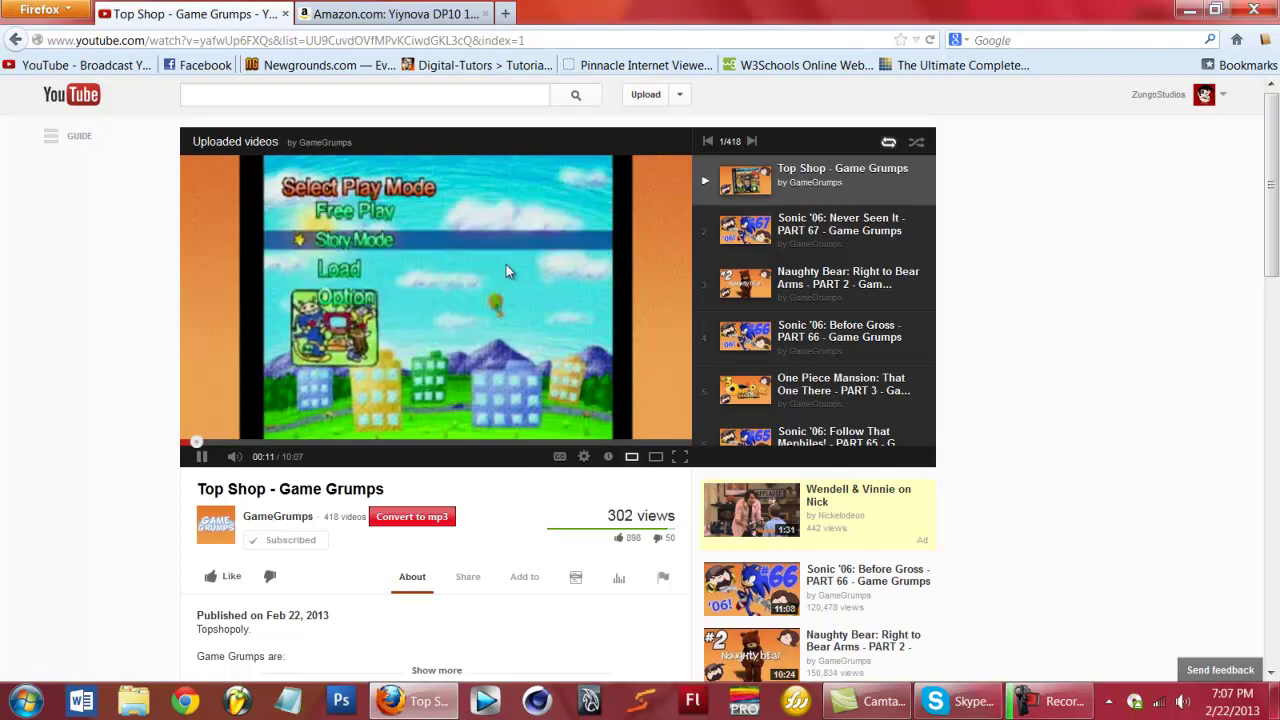
left_click(498, 240)
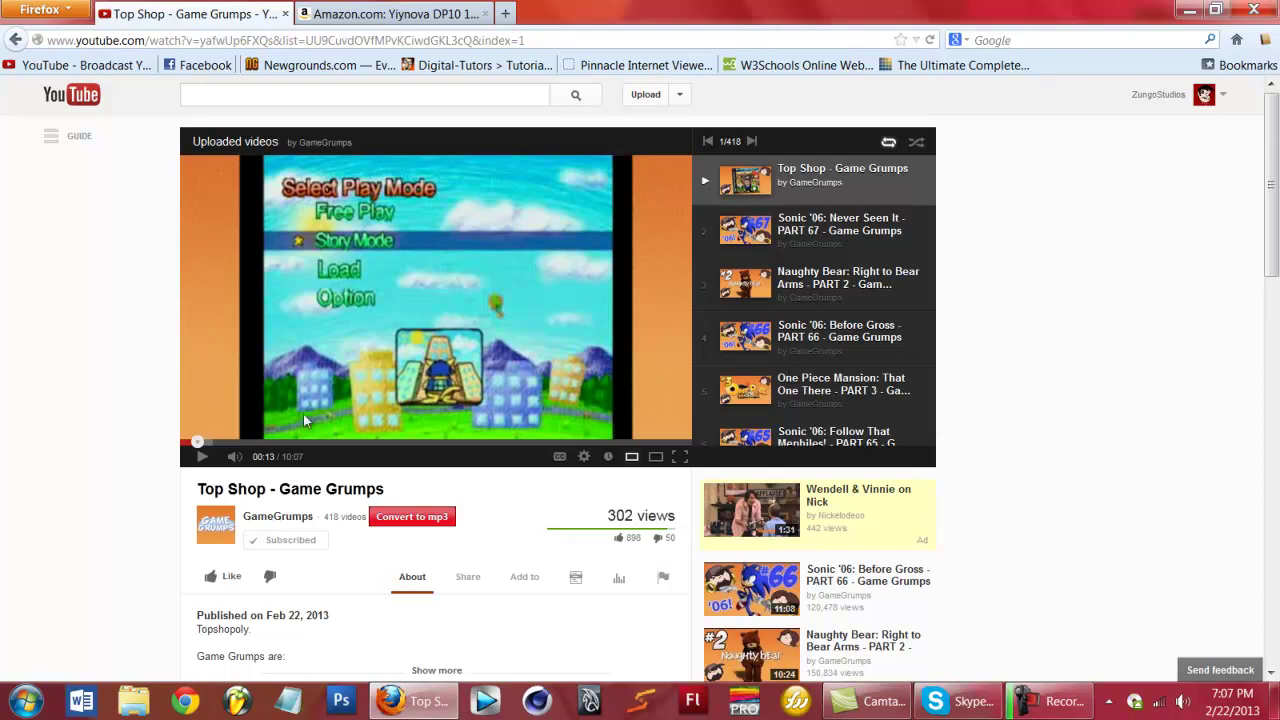
- Search the computer's programs and files for "audacity" and clear the query
left_click(26, 700)
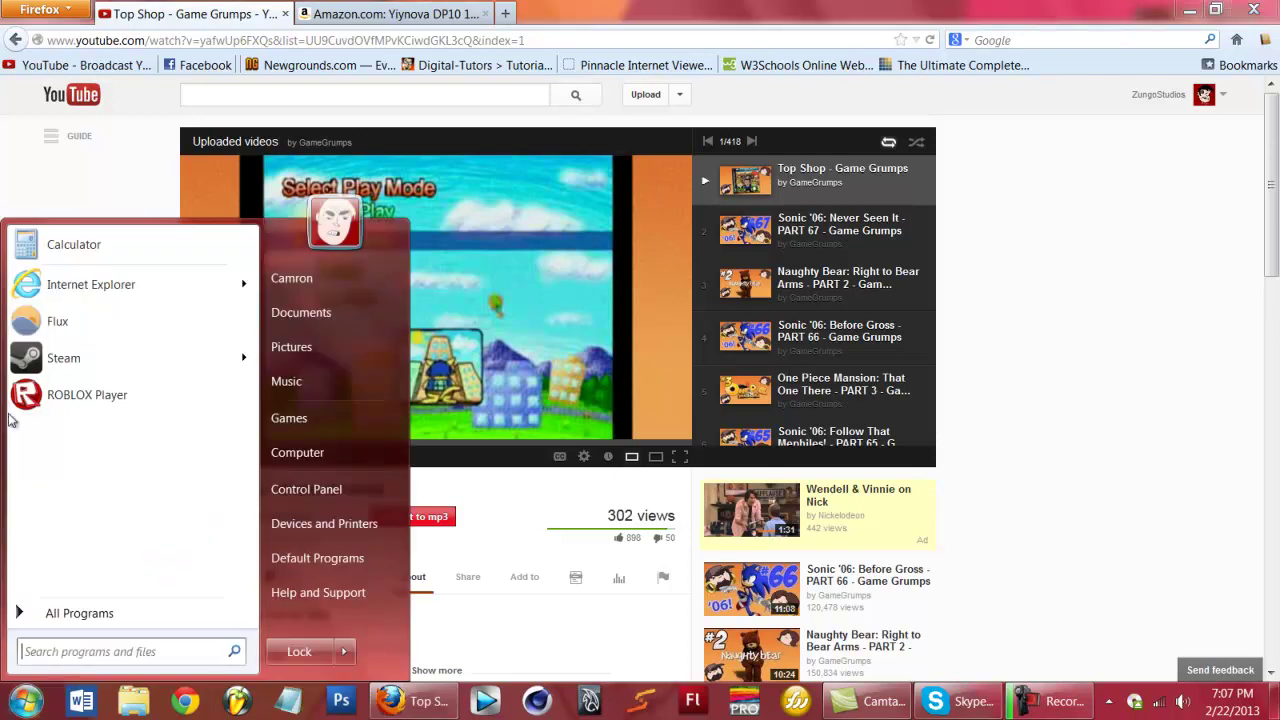
type("audacity")
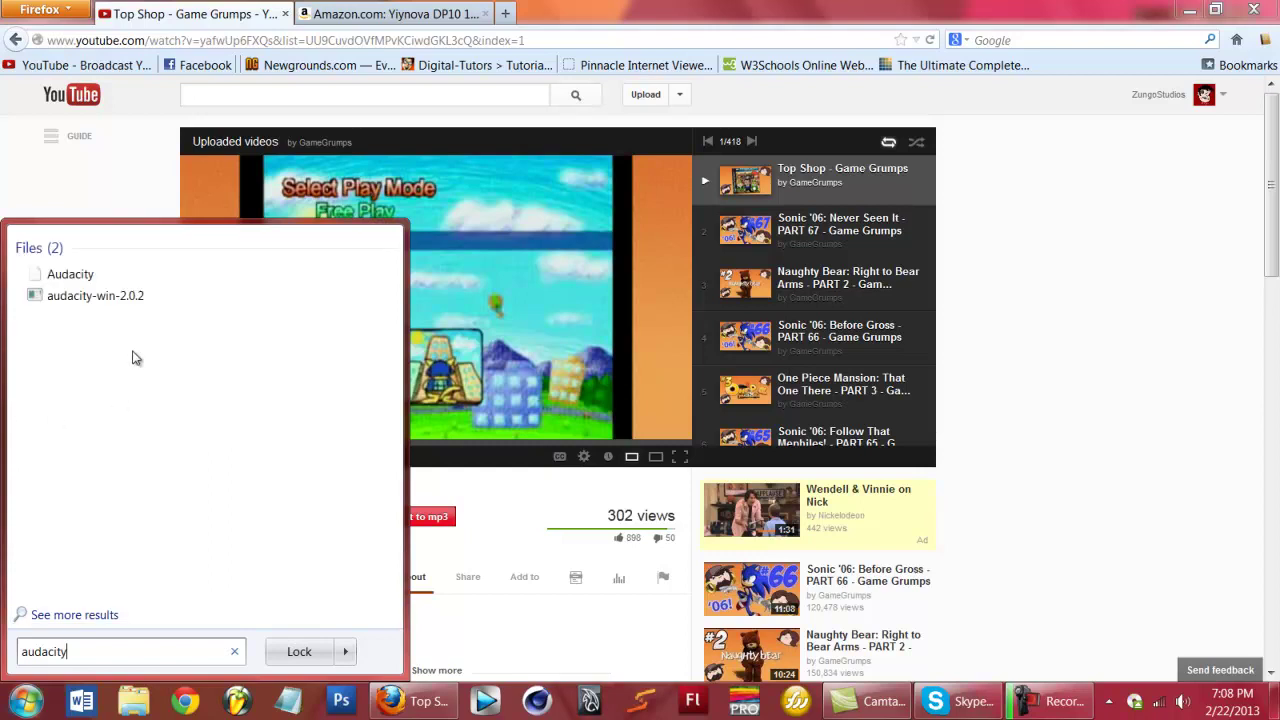
key("BackSpace")
key("BackSpace")
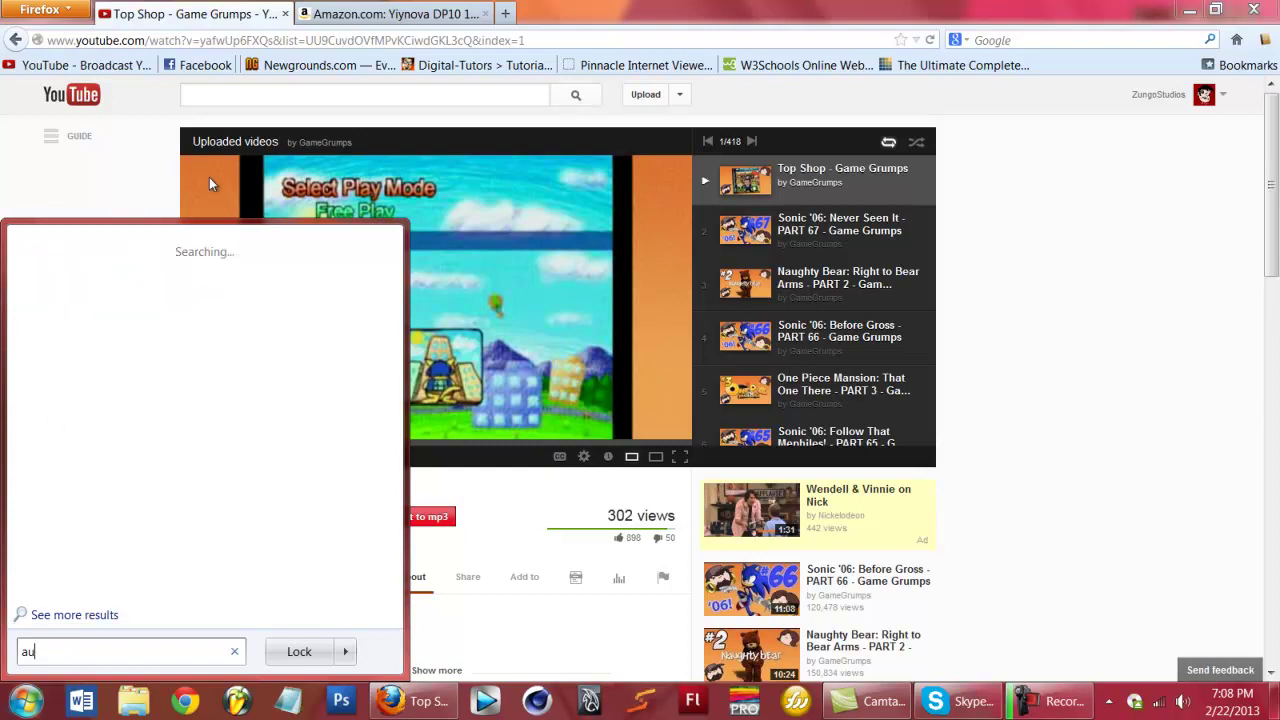
key("BackSpace")
key("BackSpace")
key("BackSpace")
key("BackSpace")
key("BackSpace")
key("BackSpace")
- Search Google for "audacity" in a new browser tab and open the official Audacity site
left_click(470, 14)
left_click(507, 13)
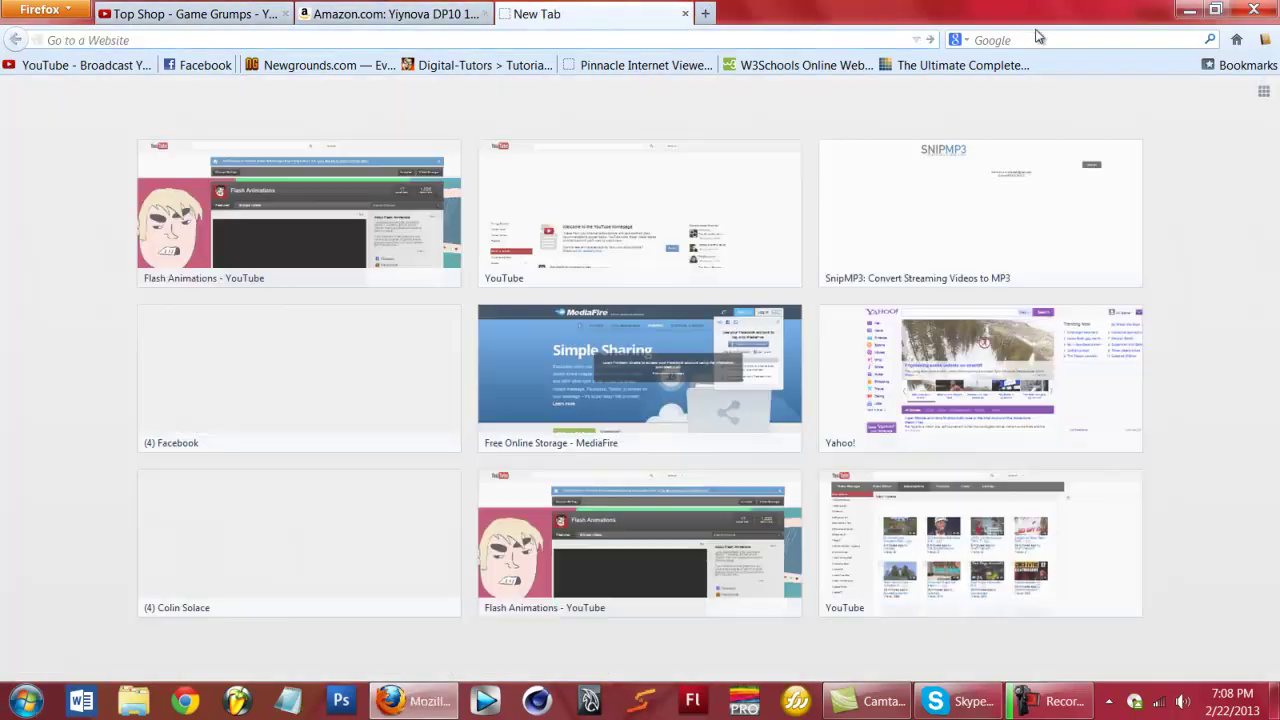
left_click(1049, 39)
type("audacity")
key("Return")
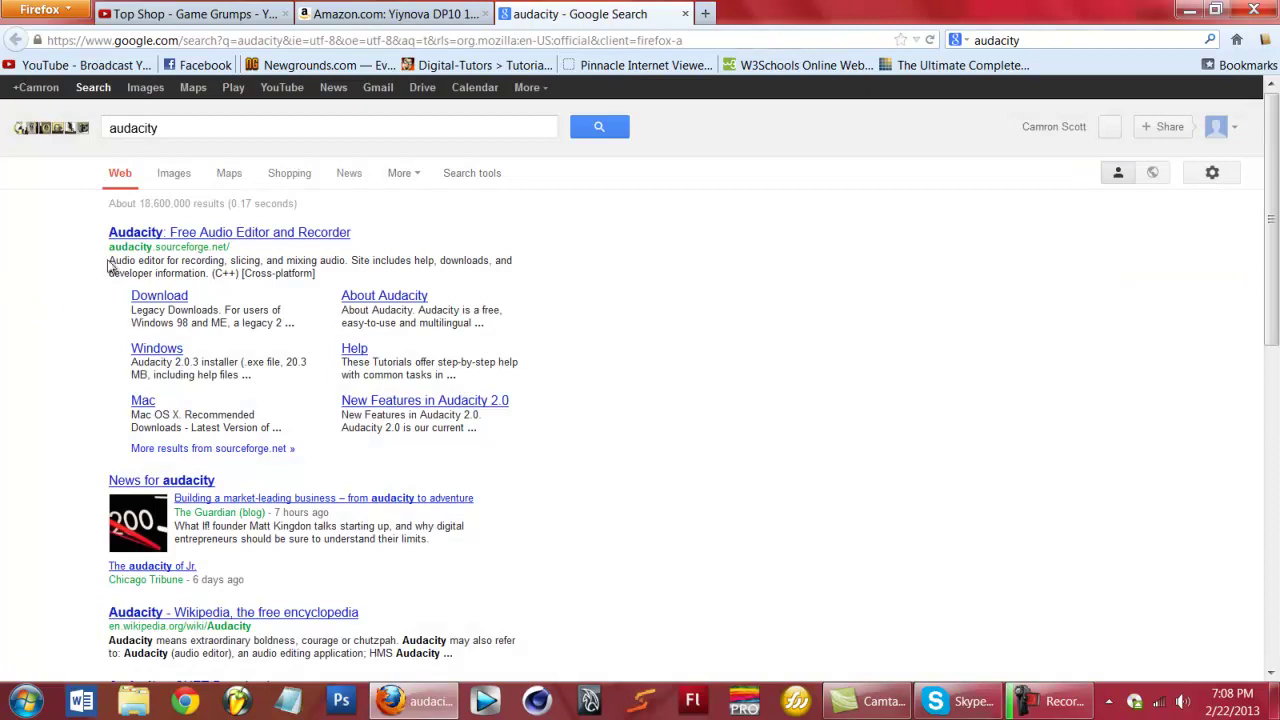
left_click(276, 236)
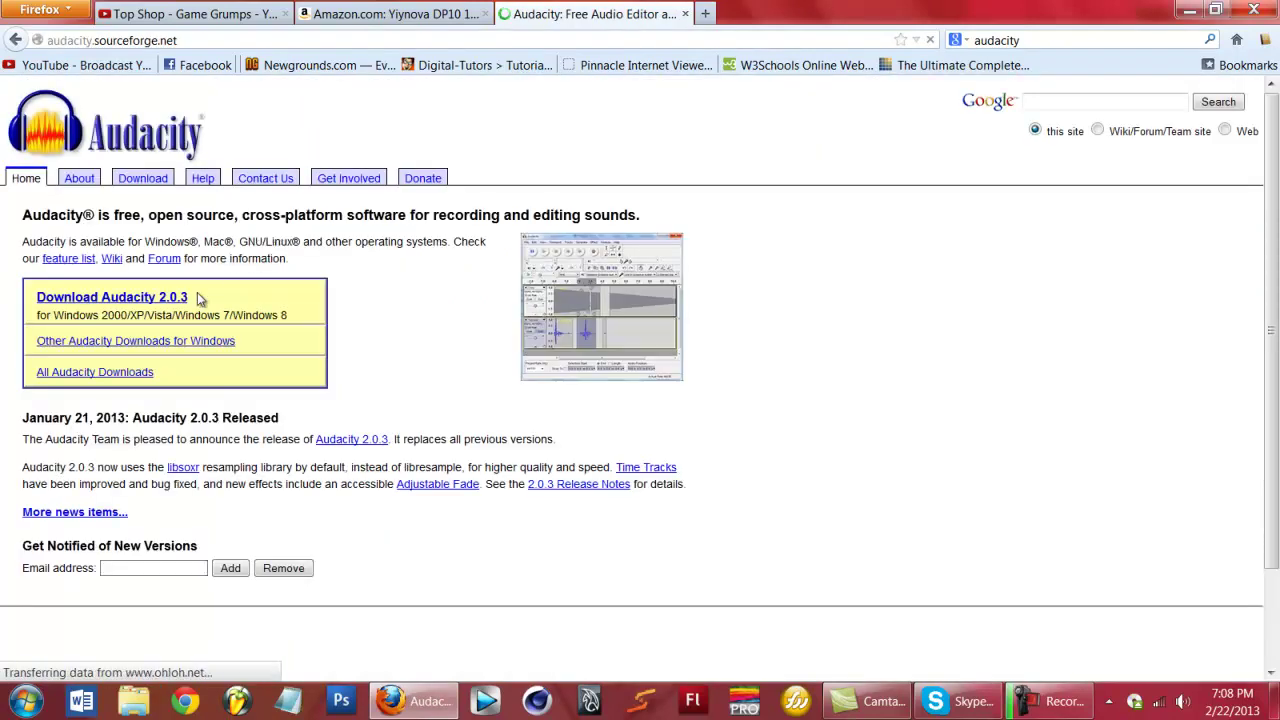
- Request the Audacity 2.0.3 download, cancel it, and close the site to return to the Top Shop video
left_click(160, 300)
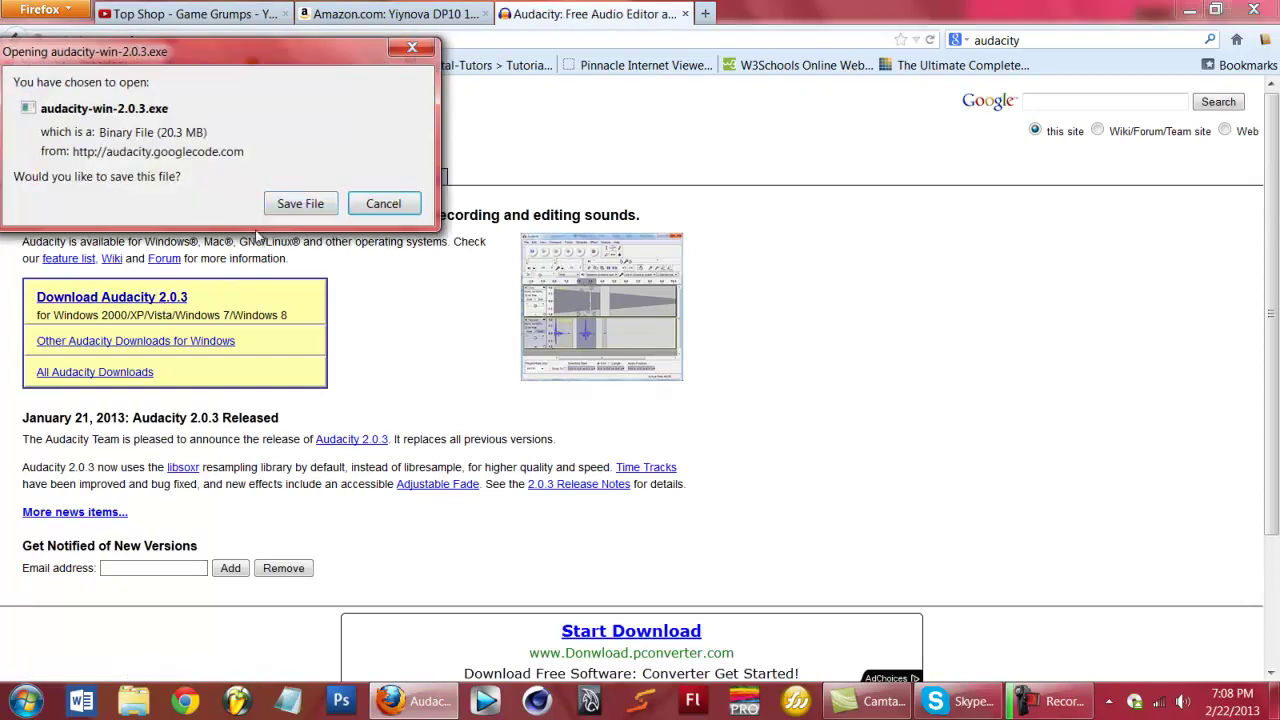
left_click(412, 206)
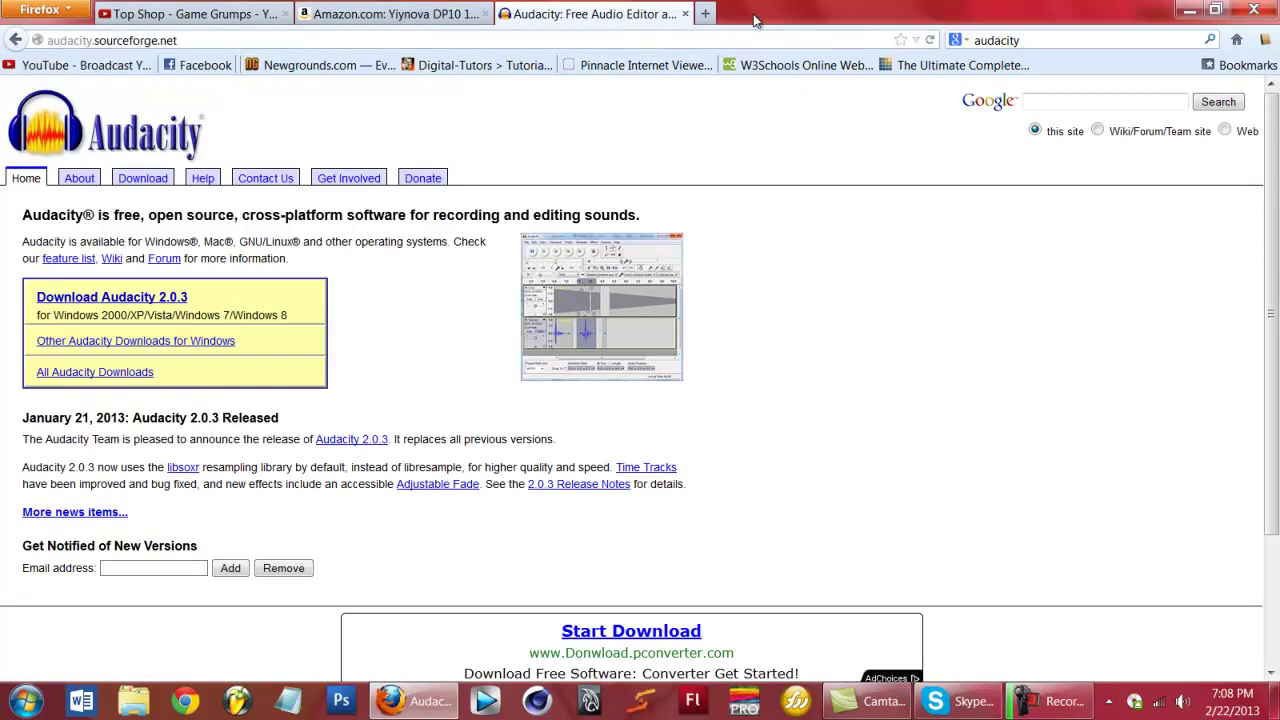
left_click(686, 15)
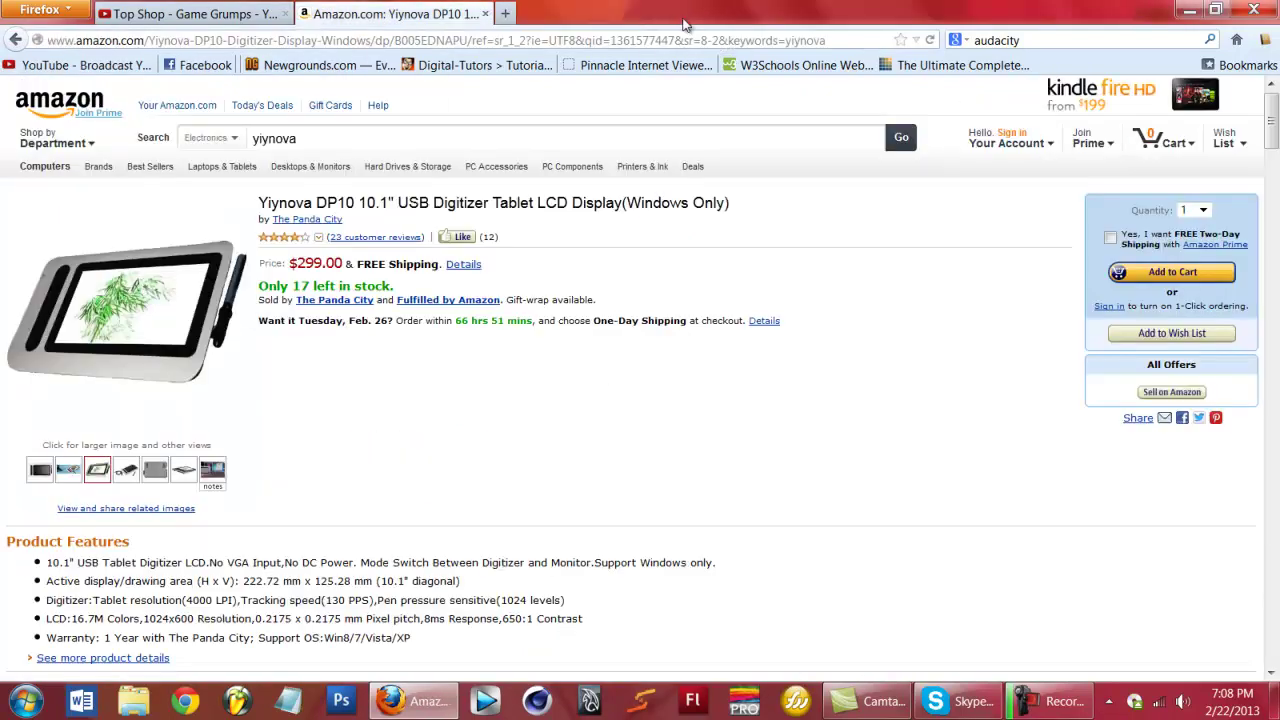
left_click(218, 18)
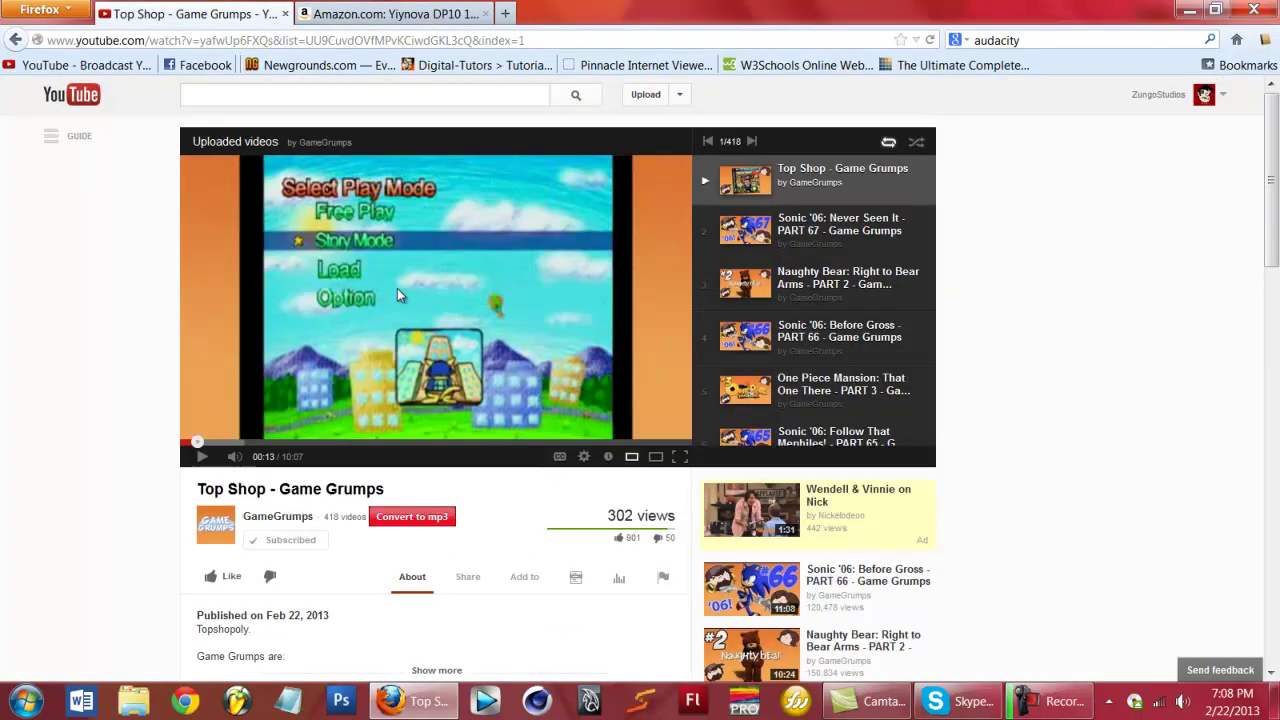
left_click(505, 14)
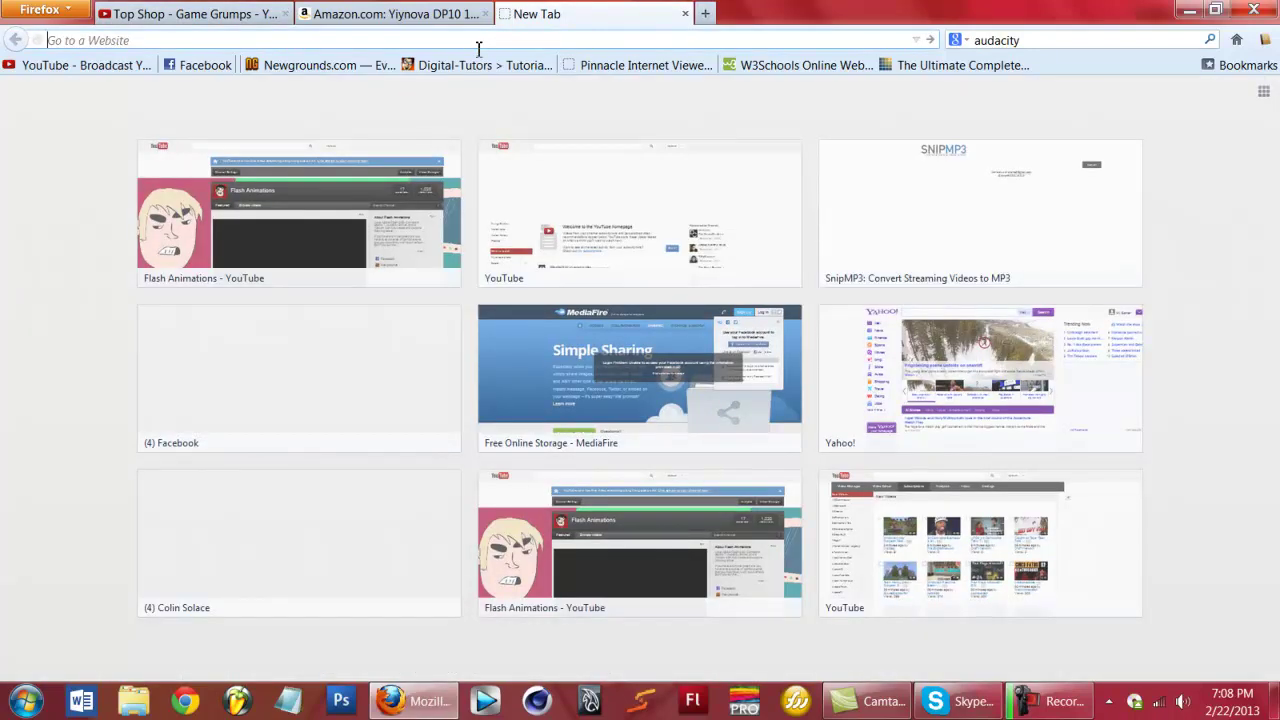
type("www.sn")
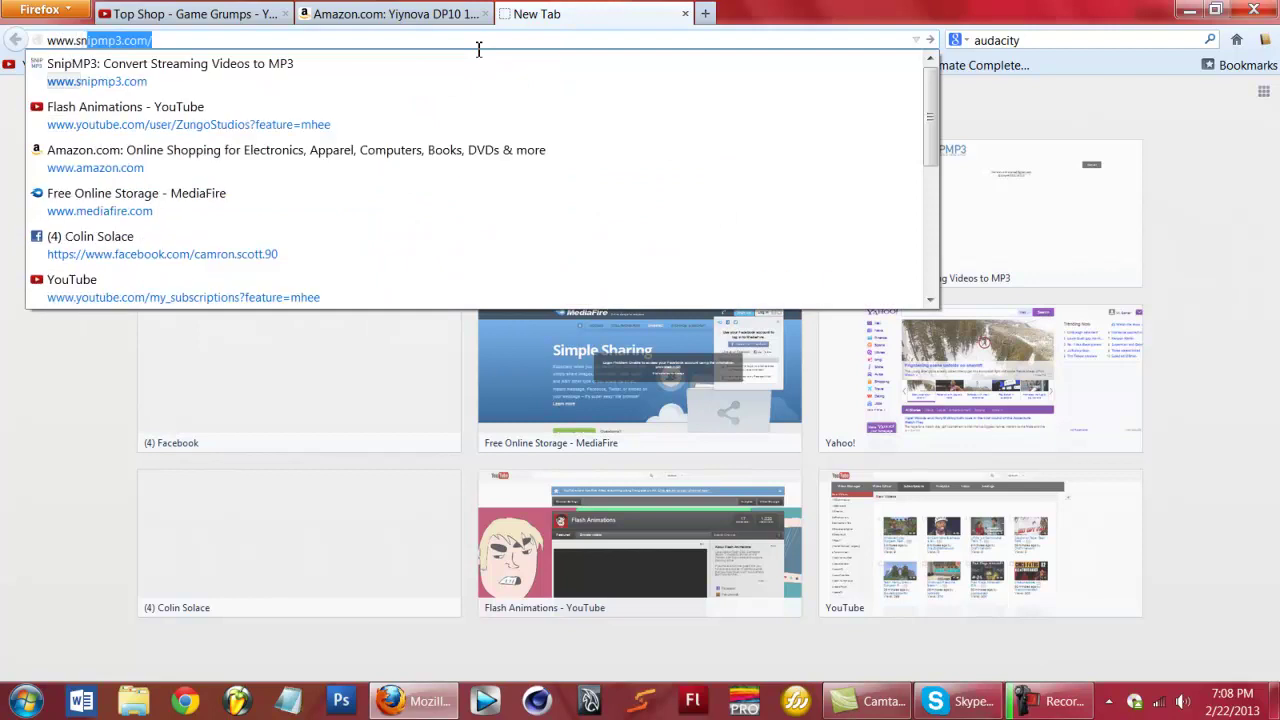
type("ipmp3.com")
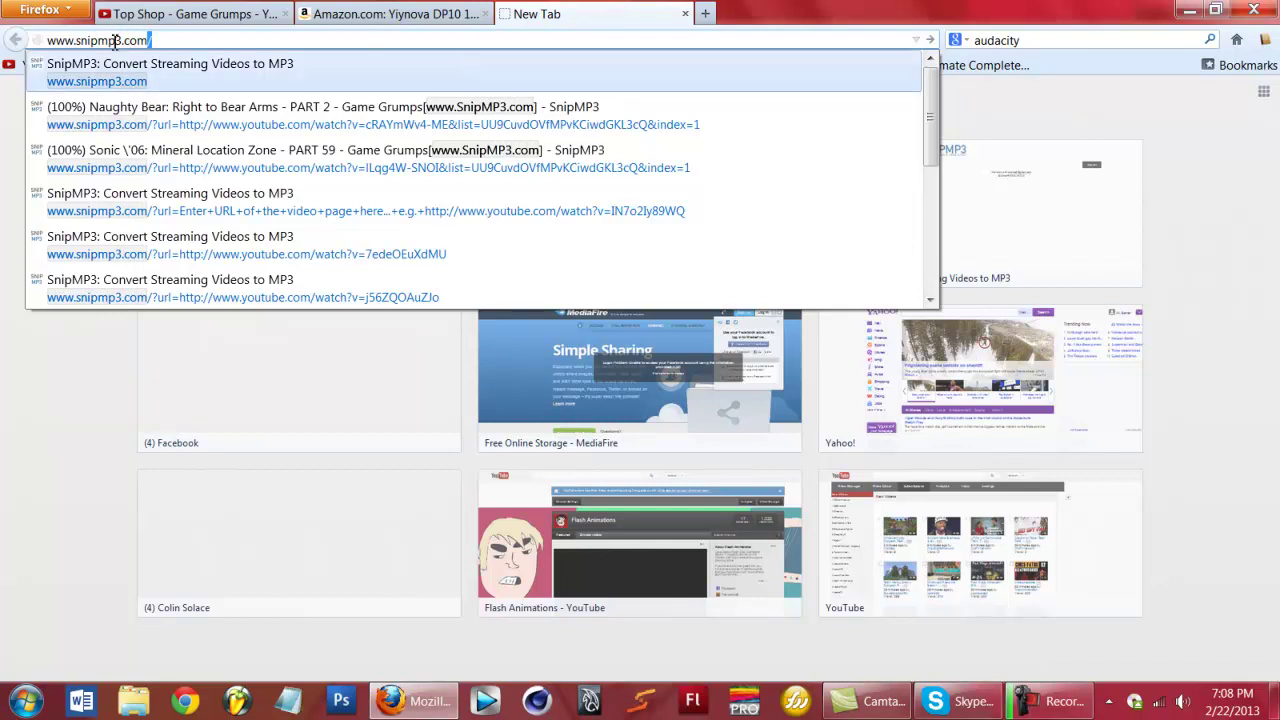
left_click(170, 66)
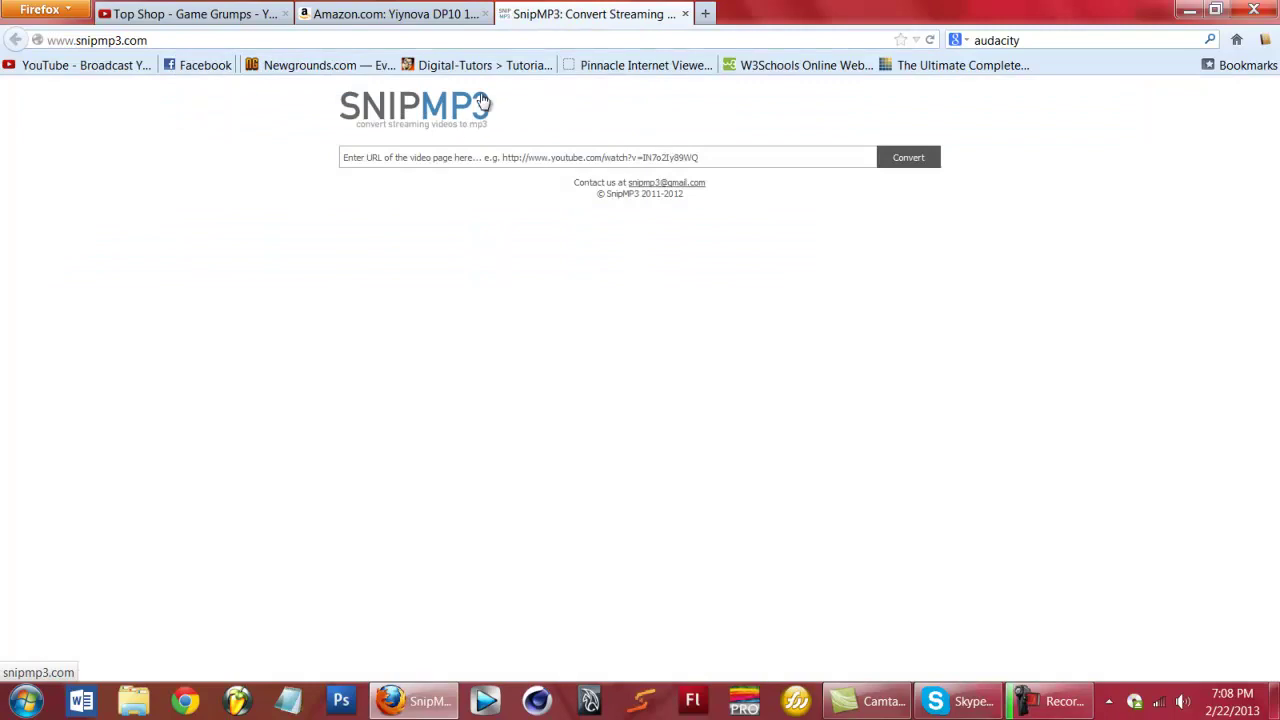
- Copy the Top Shop video's web address and paste it into SnipMP3's video URL field
left_click(437, 157)
left_click(173, 12)
left_click(192, 40)
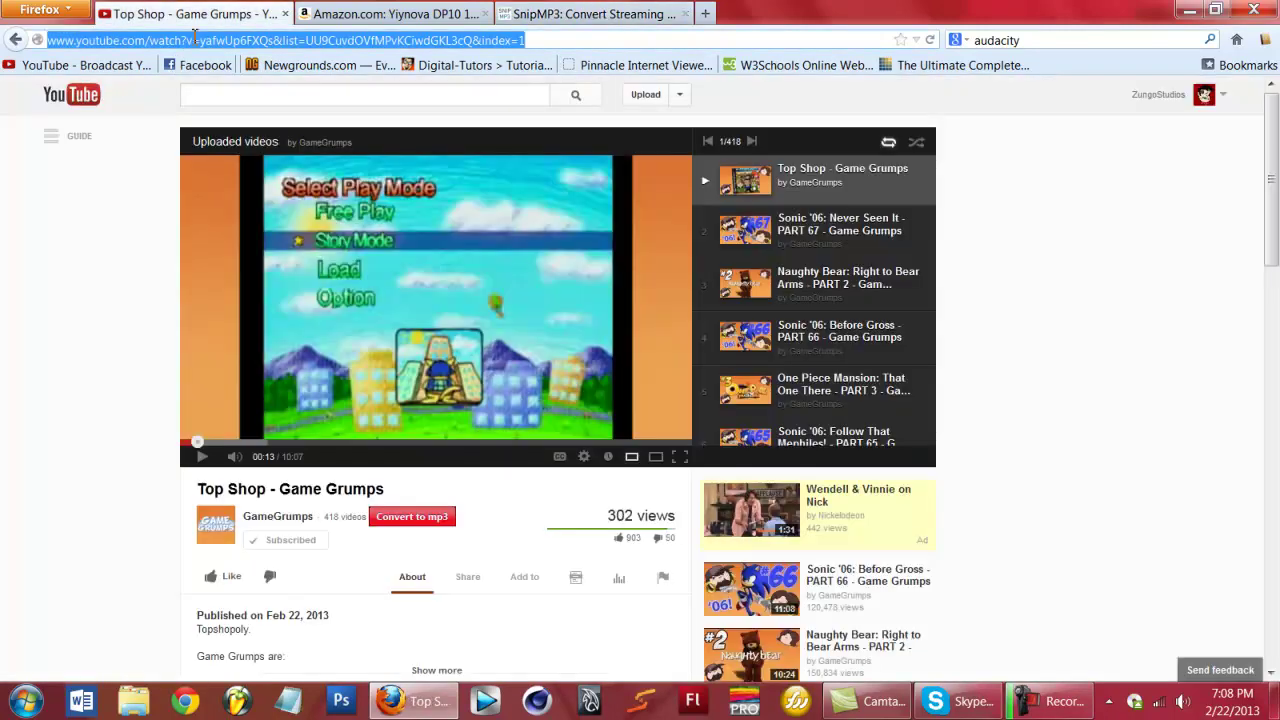
right_click(193, 36)
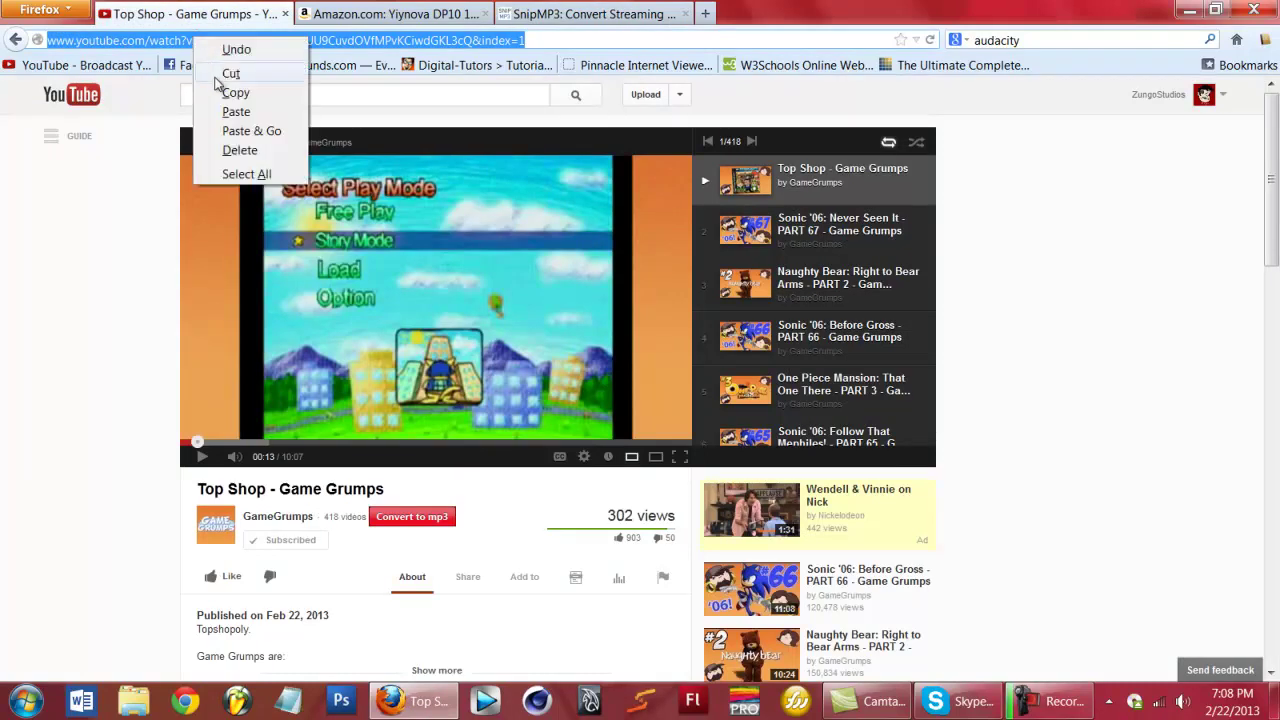
left_click(238, 97)
right_click(545, 12)
left_click(527, 10)
left_click(527, 10)
right_click(520, 148)
left_click(576, 230)
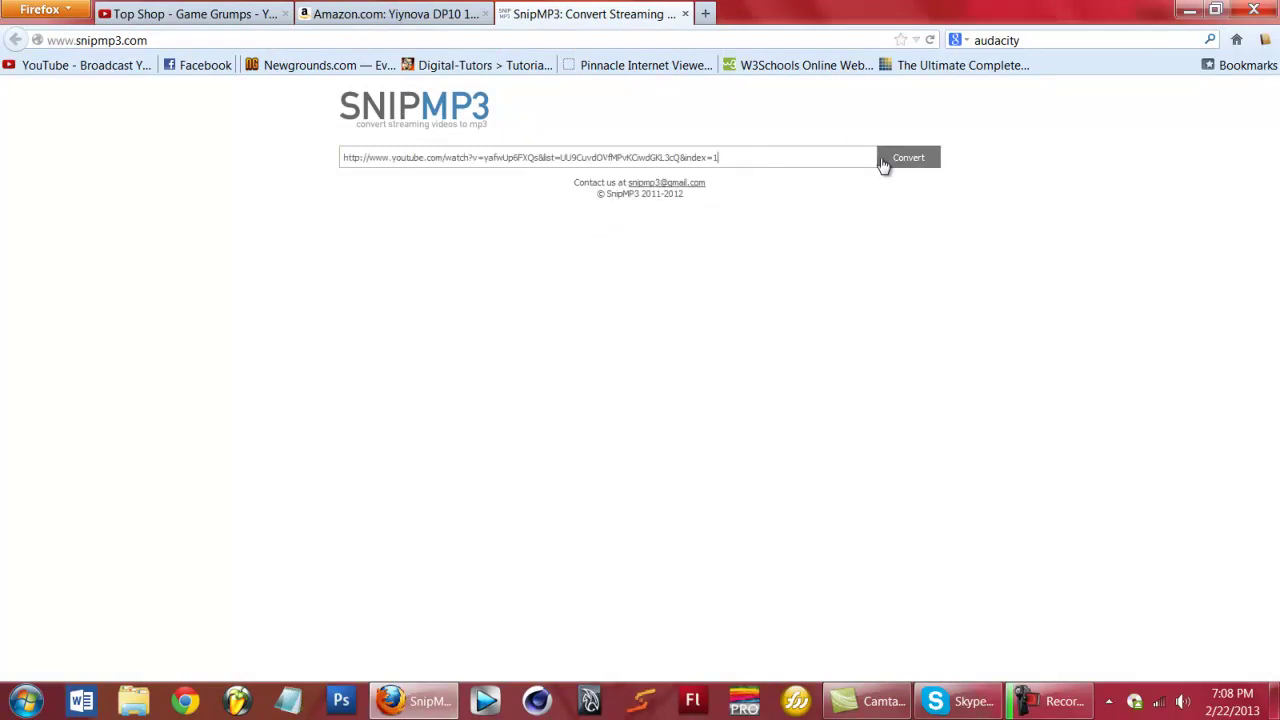
- Convert the pasted video address to MP3, accepting the security risk and running the SnipMP3 application
left_click(190, 13)
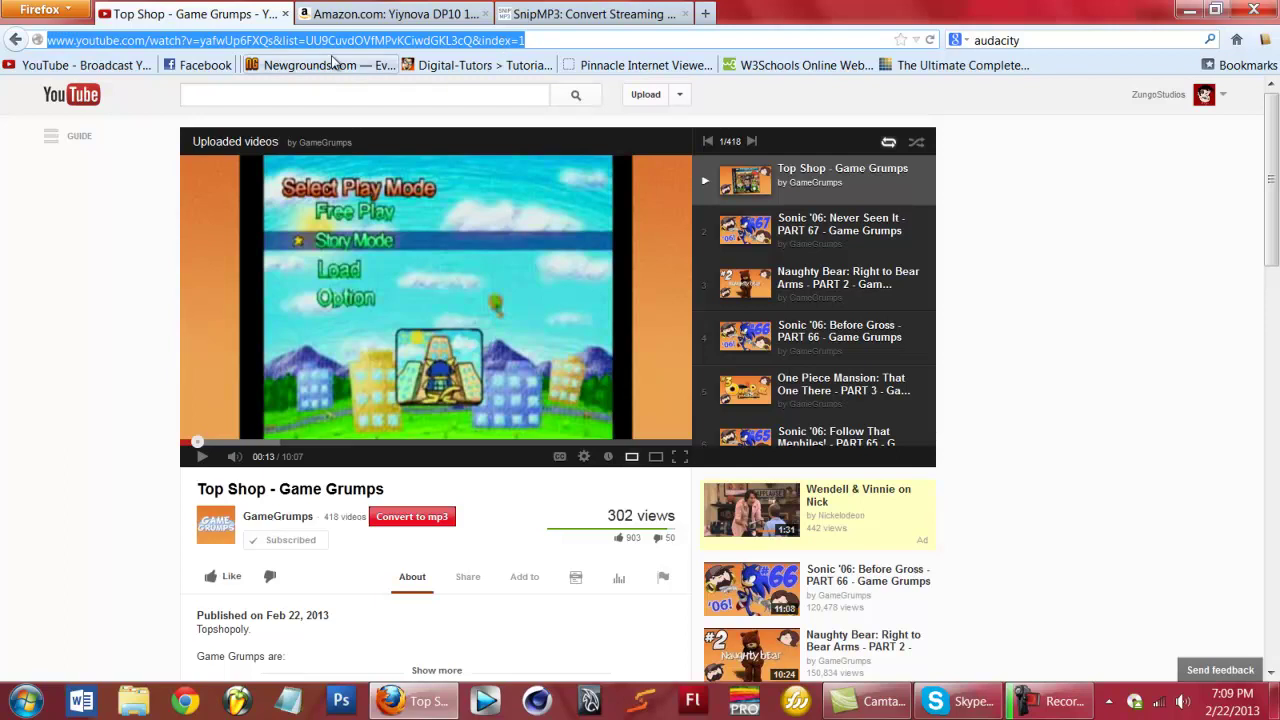
left_click(527, 14)
left_click(910, 162)
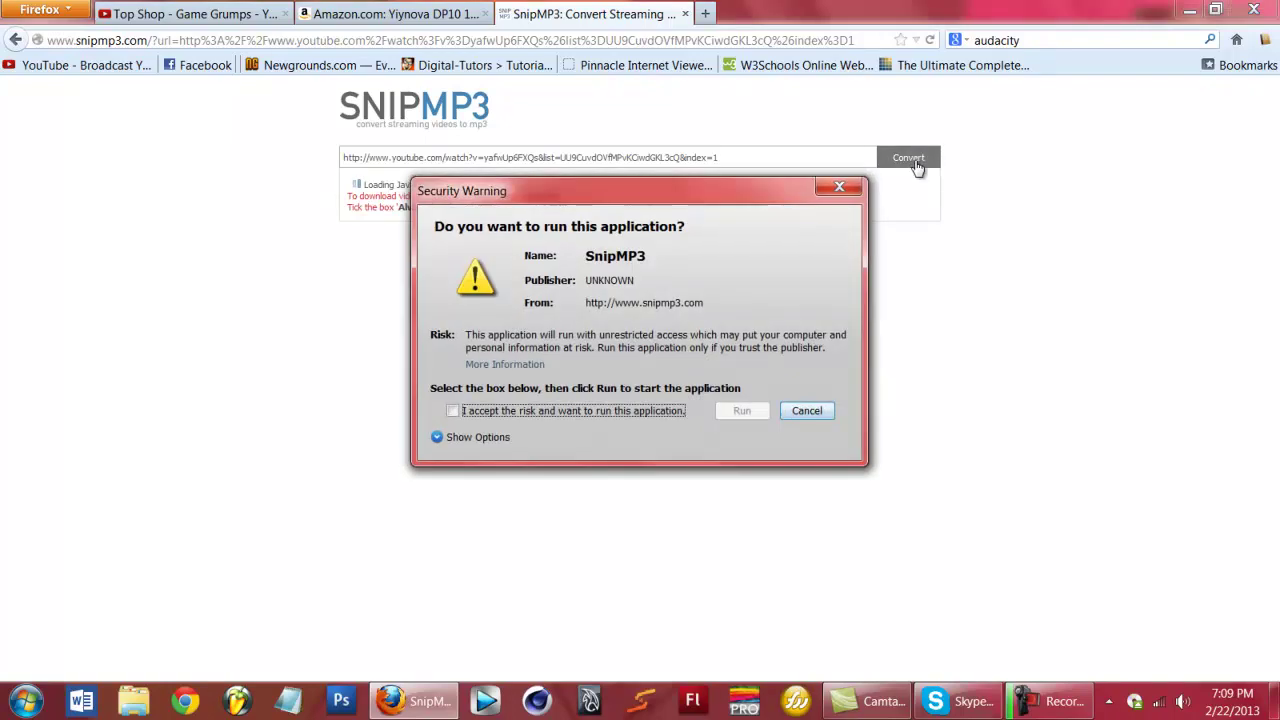
left_click(455, 412)
left_click(742, 411)
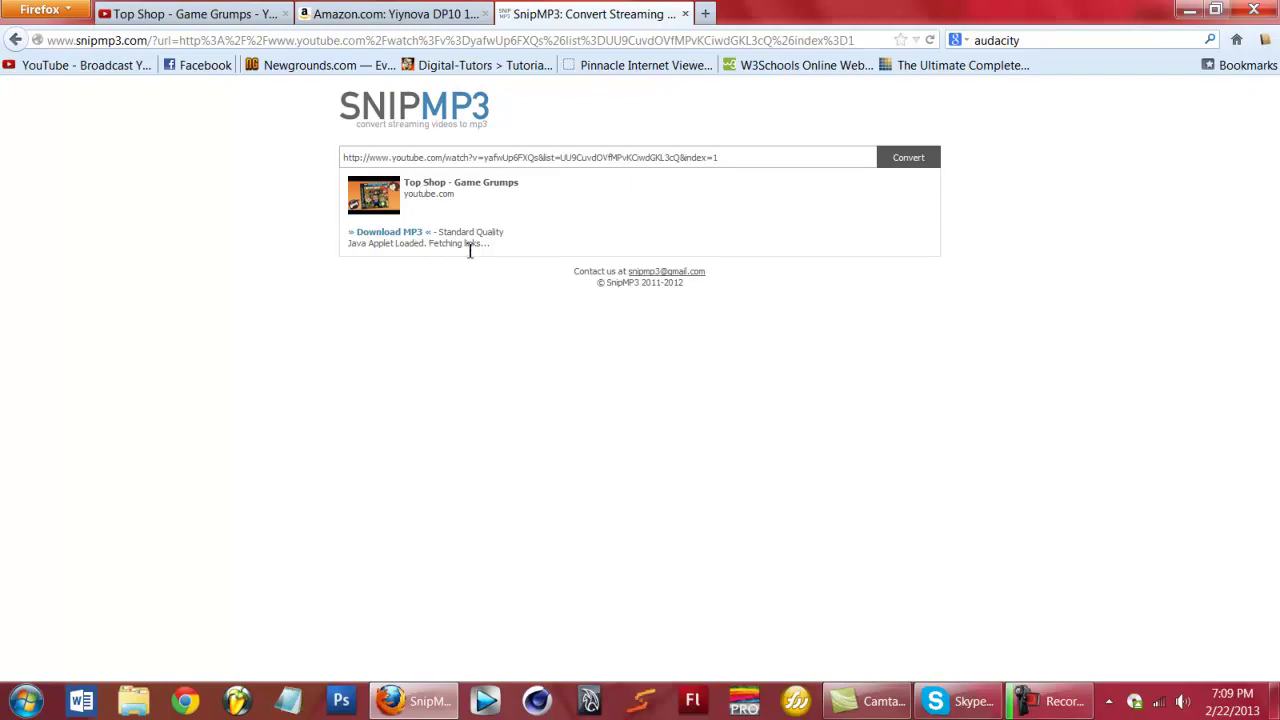
- Minimize the browser and Skype windows to reveal the desktop files
left_click(1183, 8)
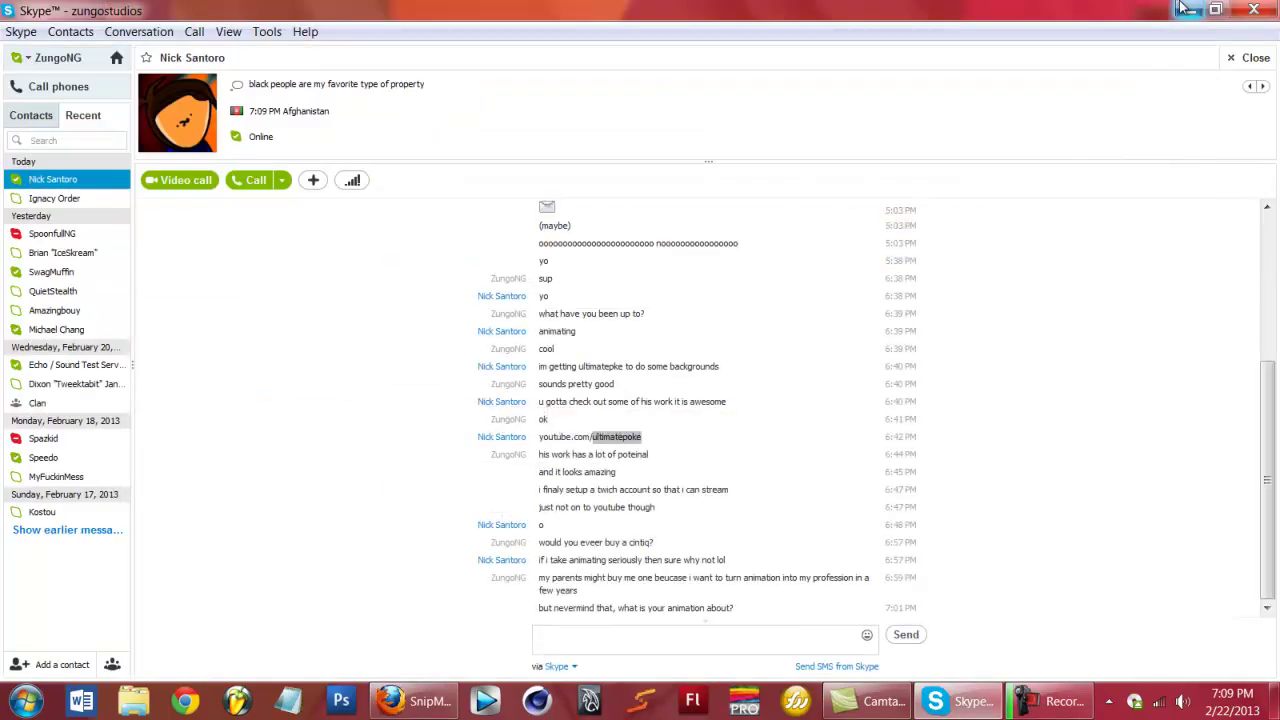
left_click(1185, 8)
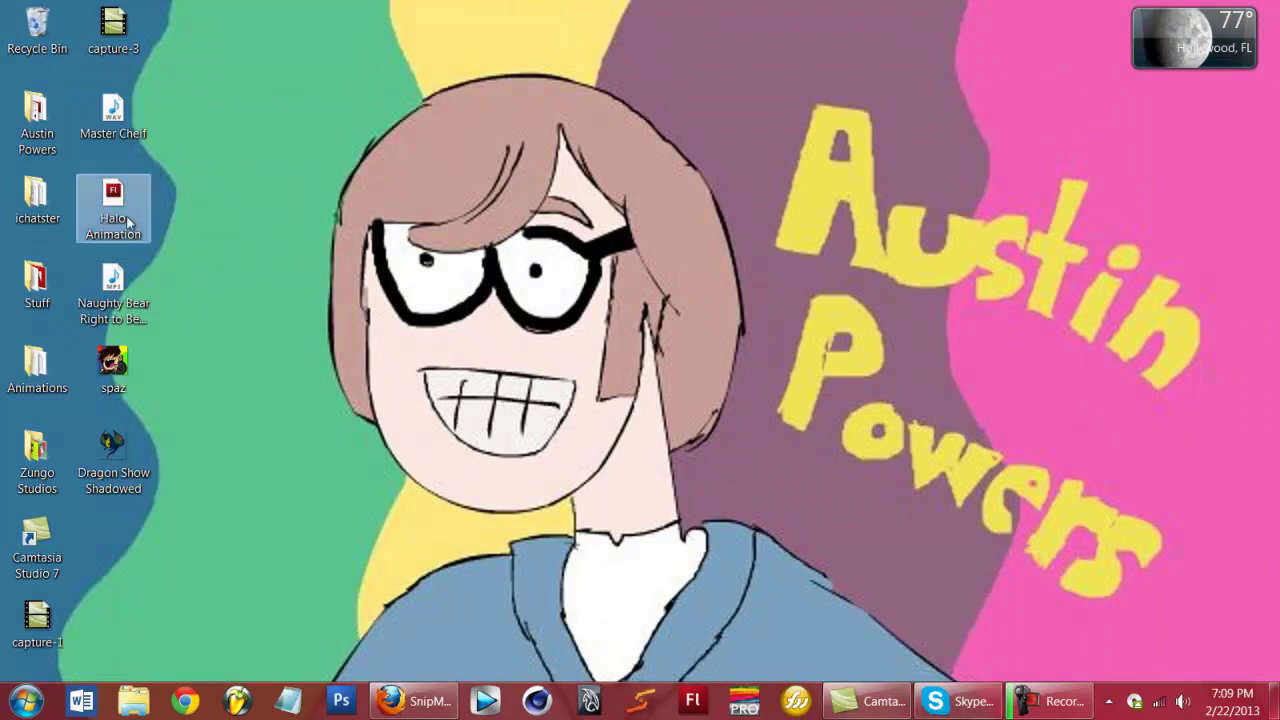
- Play the downloaded Naughty Bear Right to Bear Arms MP3 from the desktop briefly, then stop it and close the player
left_click(128, 313)
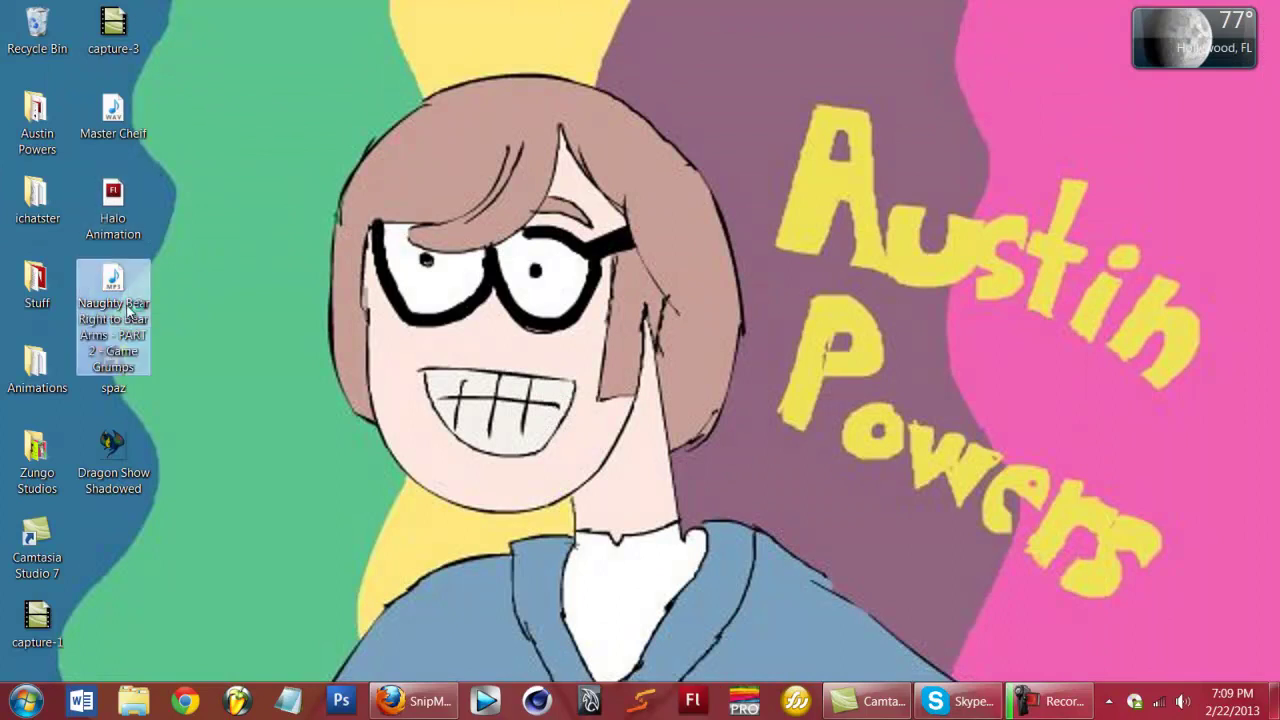
double_click(128, 313)
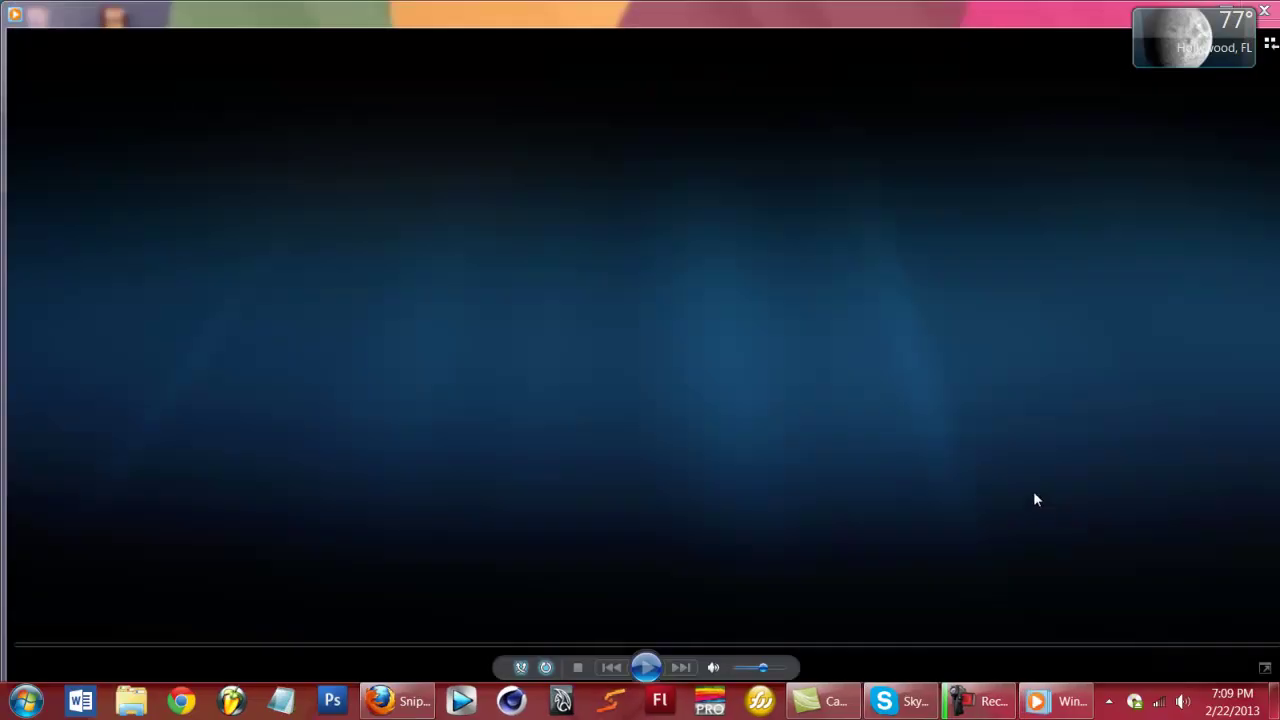
left_click(773, 676)
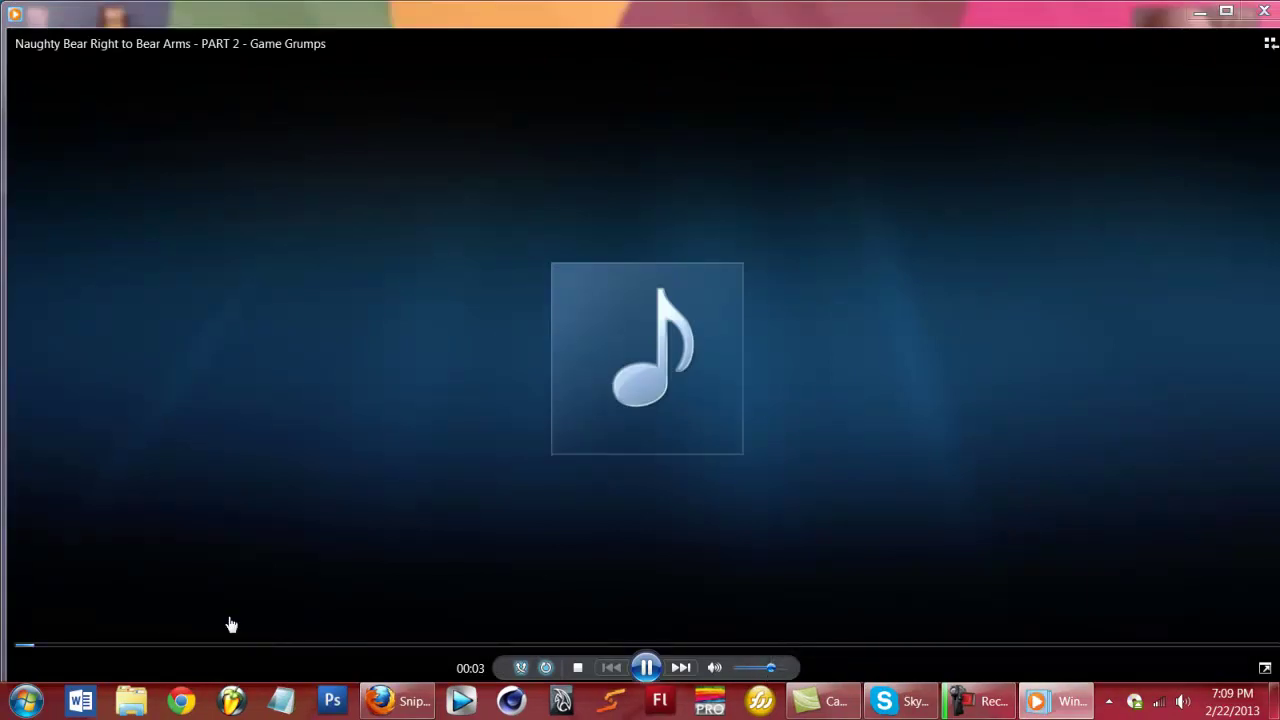
left_click(647, 668)
left_click(1264, 14)
- Search the computer for Audacity, launch it and dismiss its welcome dialog
key("super")
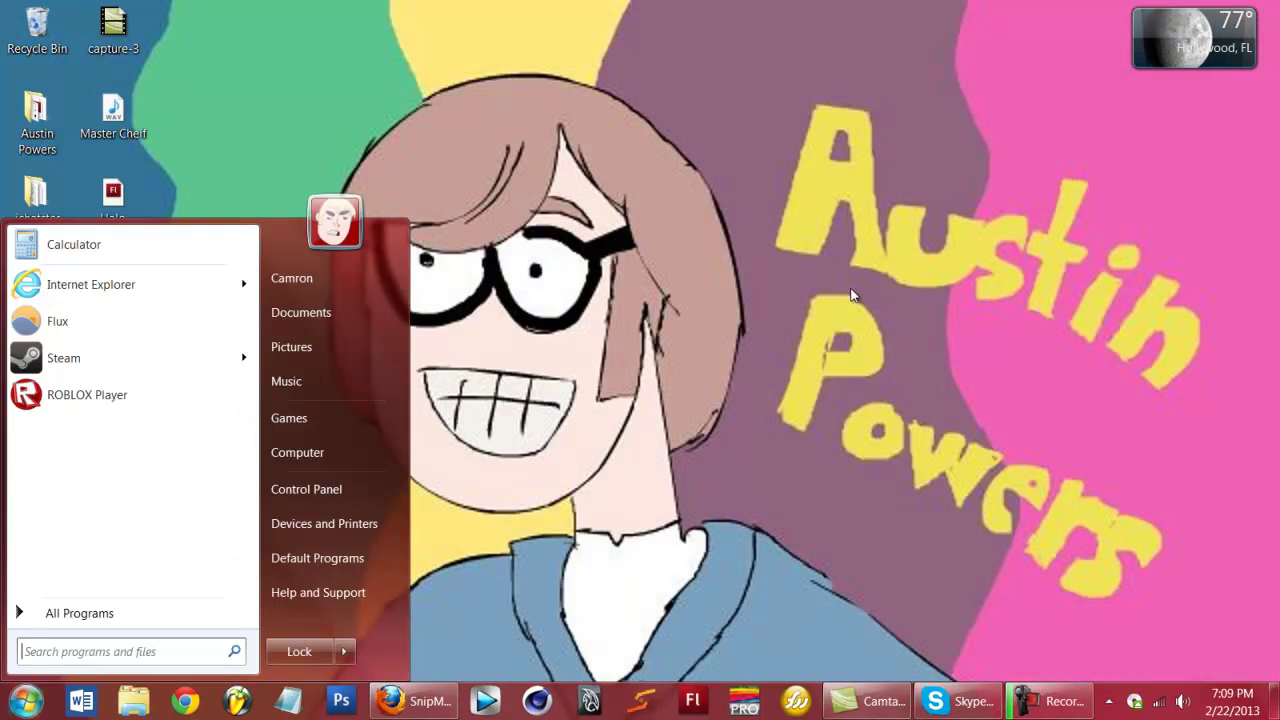
type("audacity")
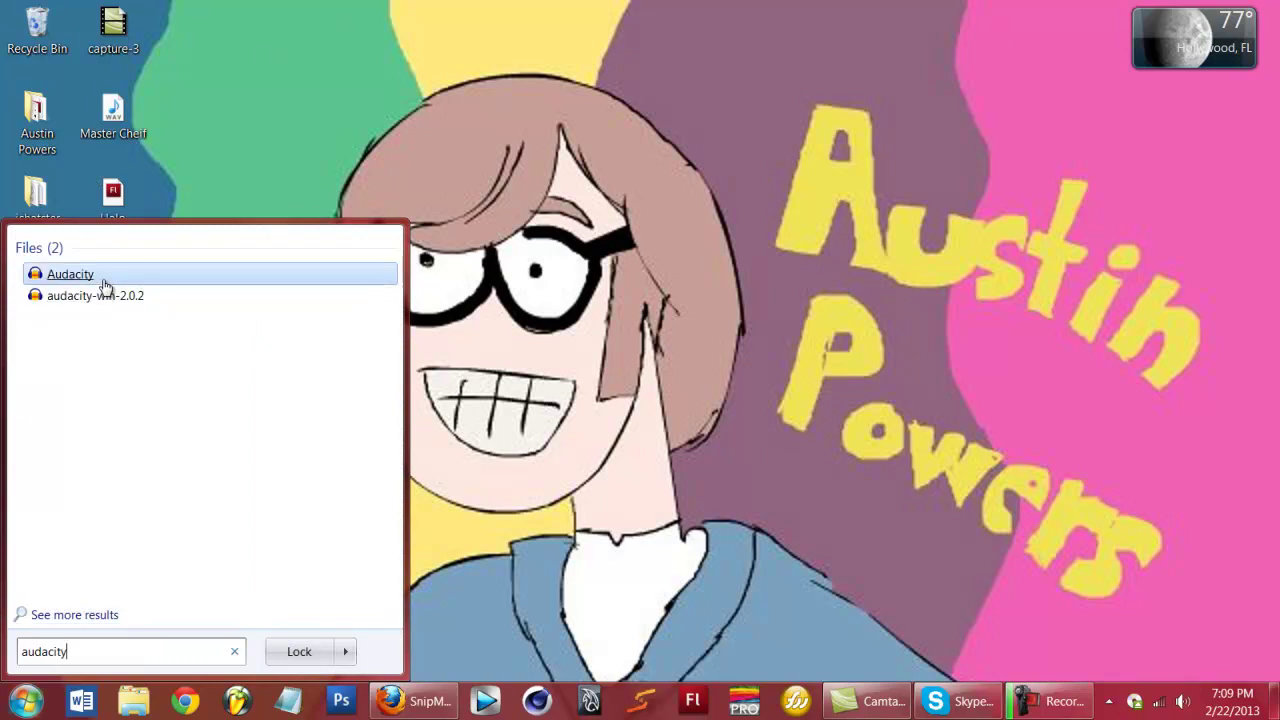
left_click(104, 285)
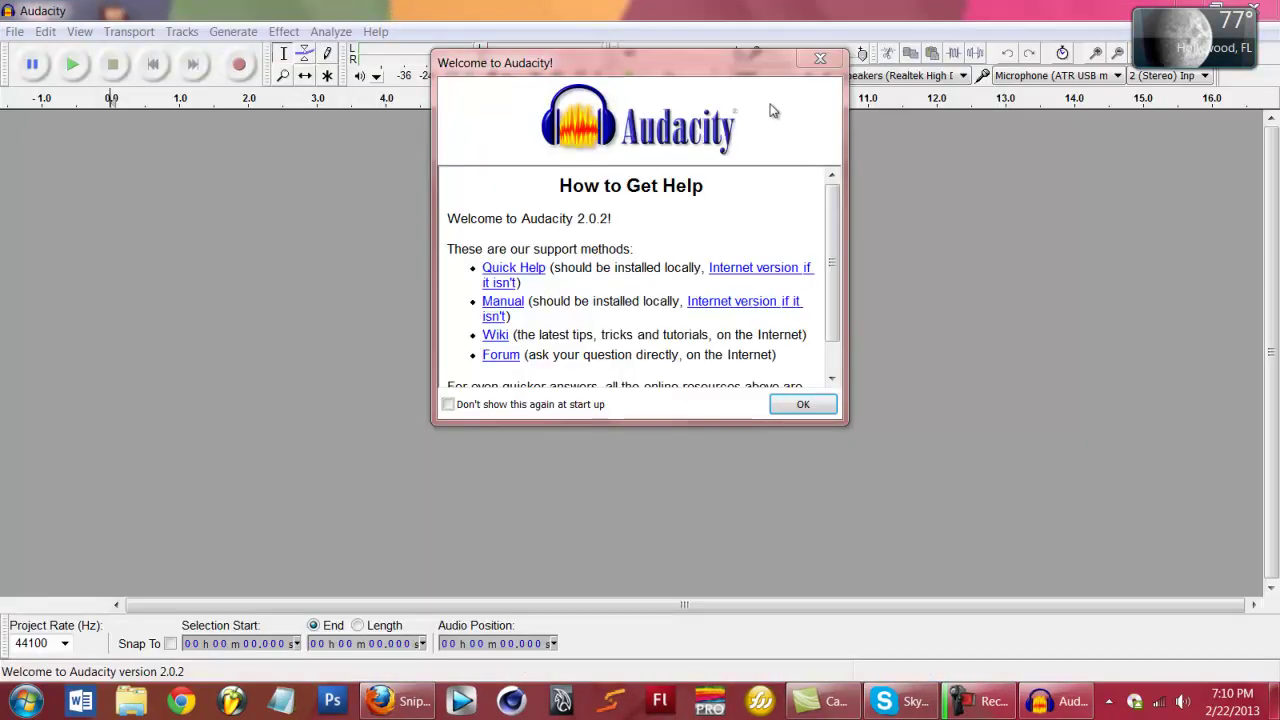
left_click(821, 58)
- Open the Naughty Bear Right to Bear Arms - PART 2 - Game Grumps MP3 in Audacity
left_click(14, 32)
left_click(28, 73)
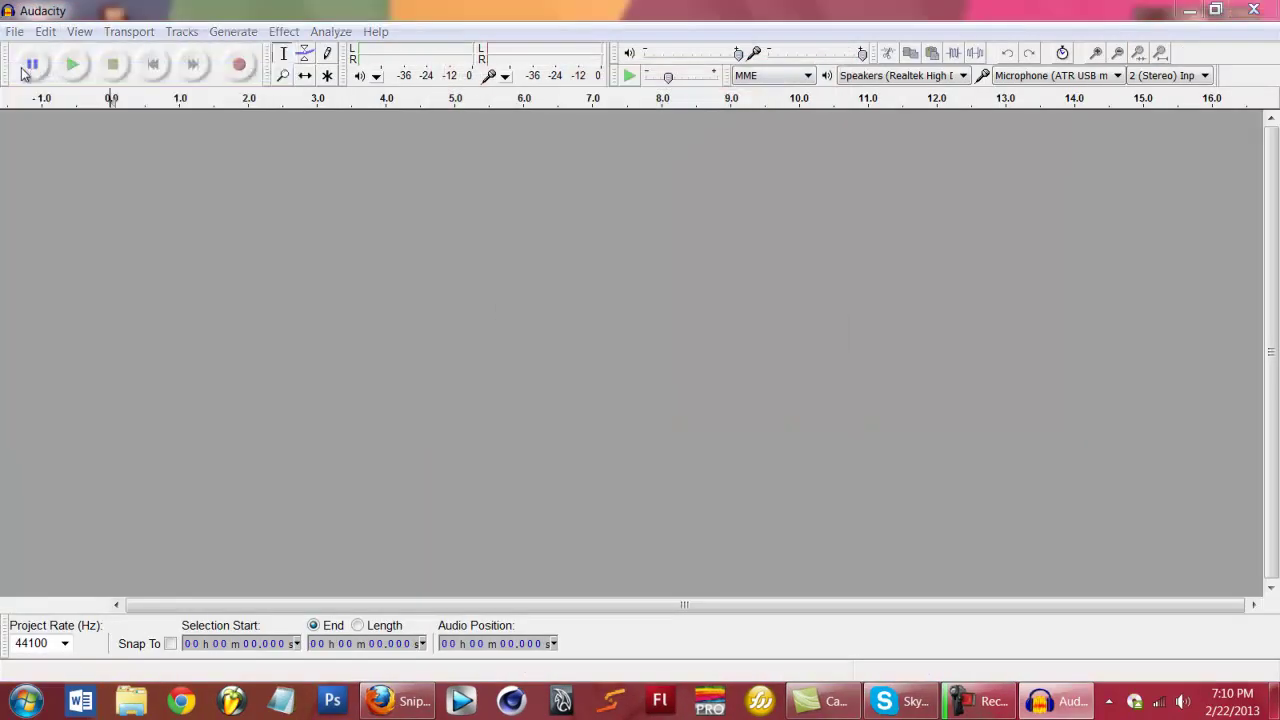
left_click_drag(586, 194, 603, 291)
double_click(222, 340)
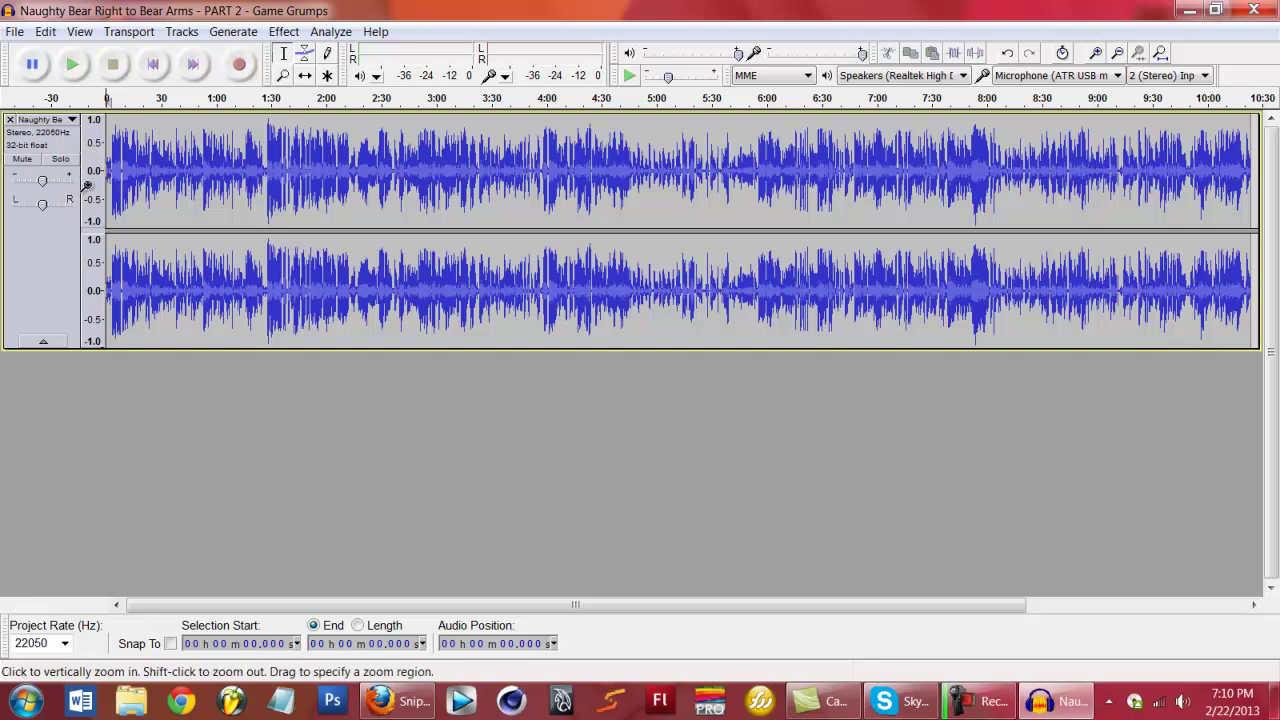
- Listen to the track's opening and place the cursor where the intro begins, at about 3.5 seconds
left_click(72, 66)
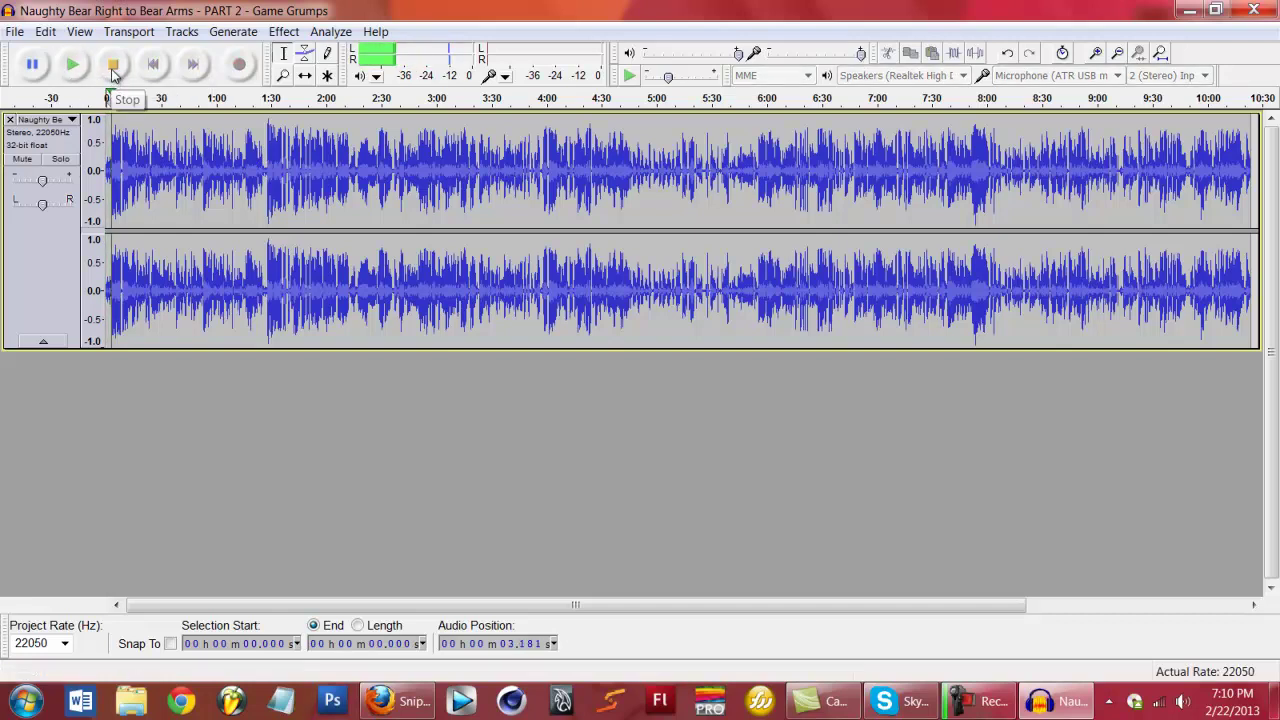
left_click(112, 66)
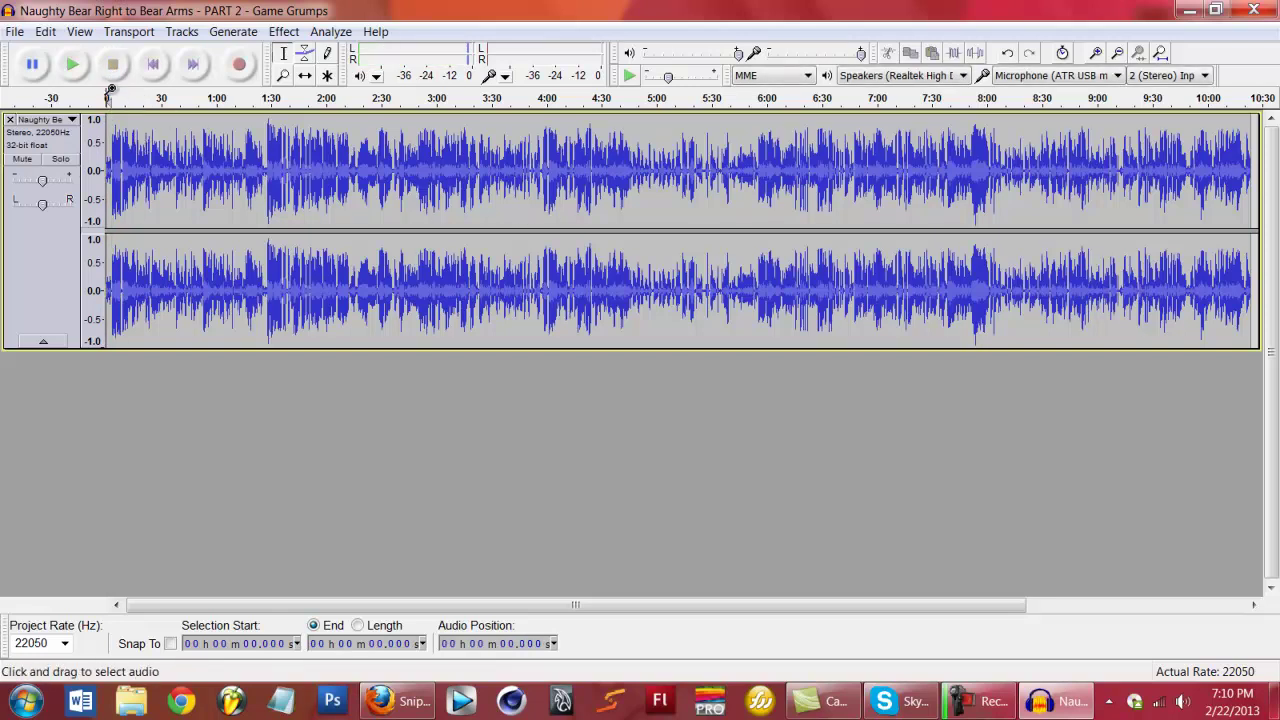
left_click(114, 150)
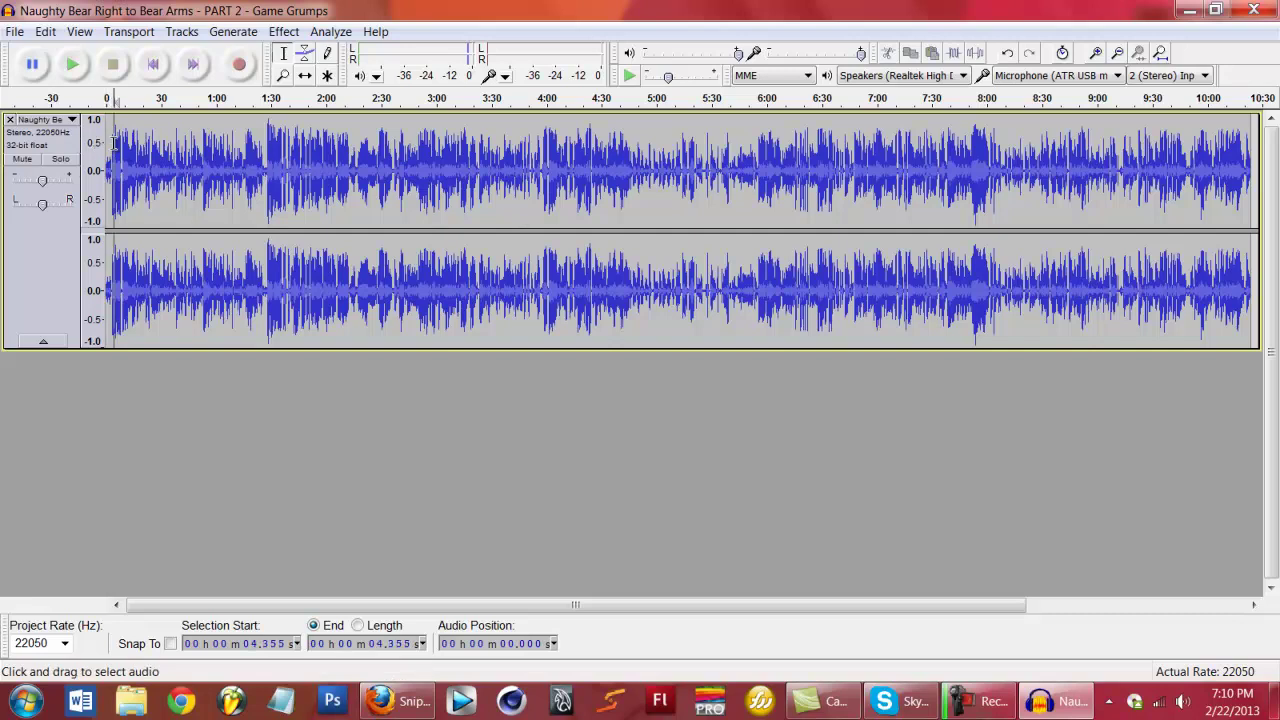
left_click(112, 153)
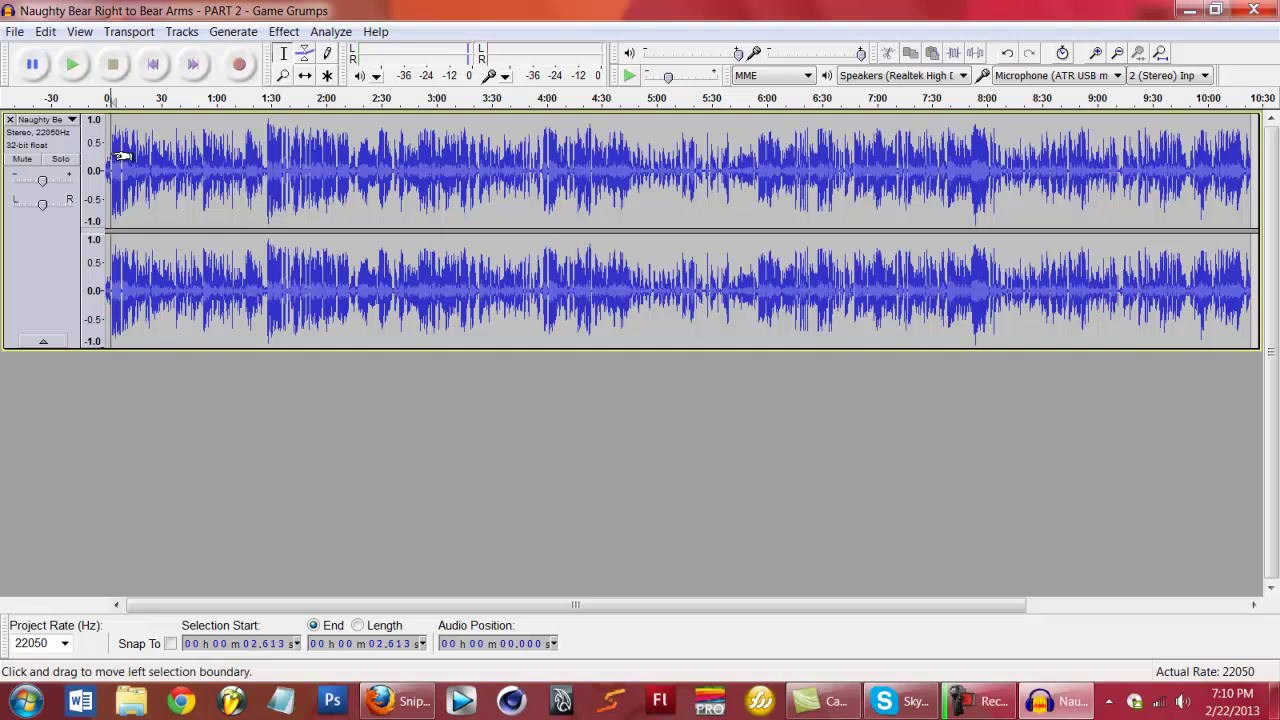
left_click(74, 65)
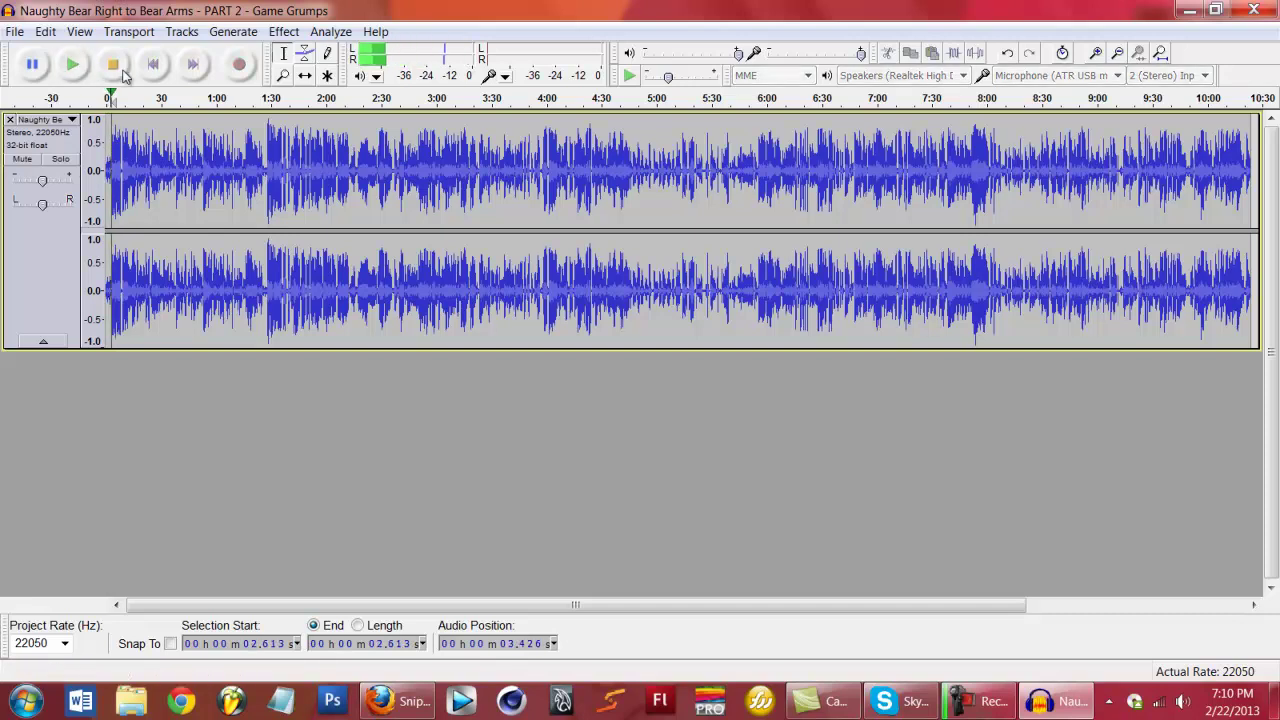
left_click(113, 64)
left_click(114, 150)
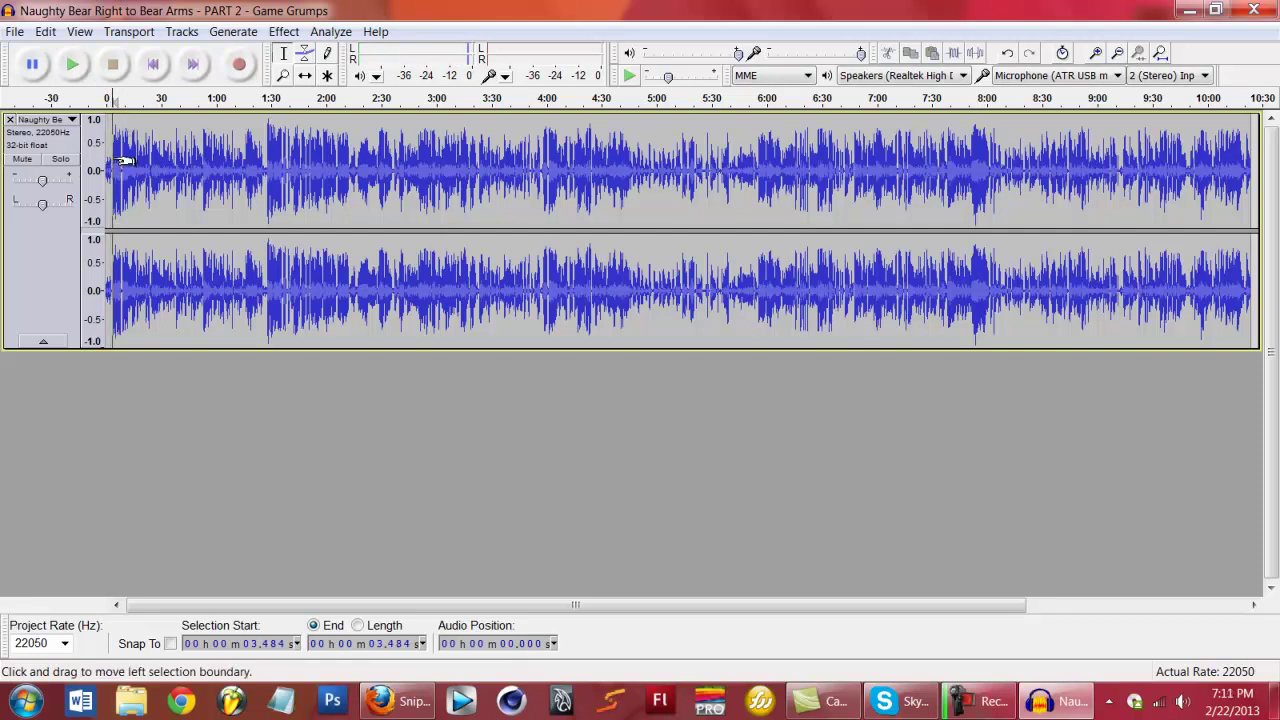
- Select the intro from about 3.5 to 9.1 seconds, playing the selection to check its end point
left_click_drag(120, 160, 162, 160)
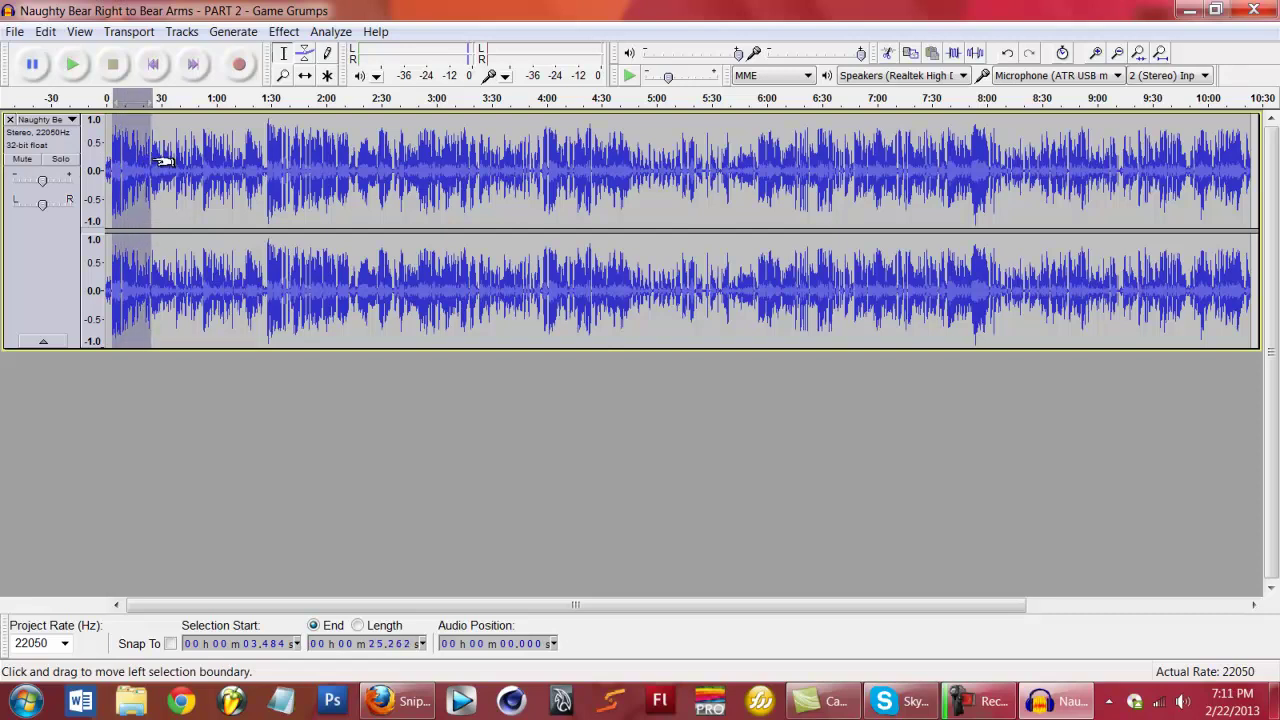
left_click(68, 73)
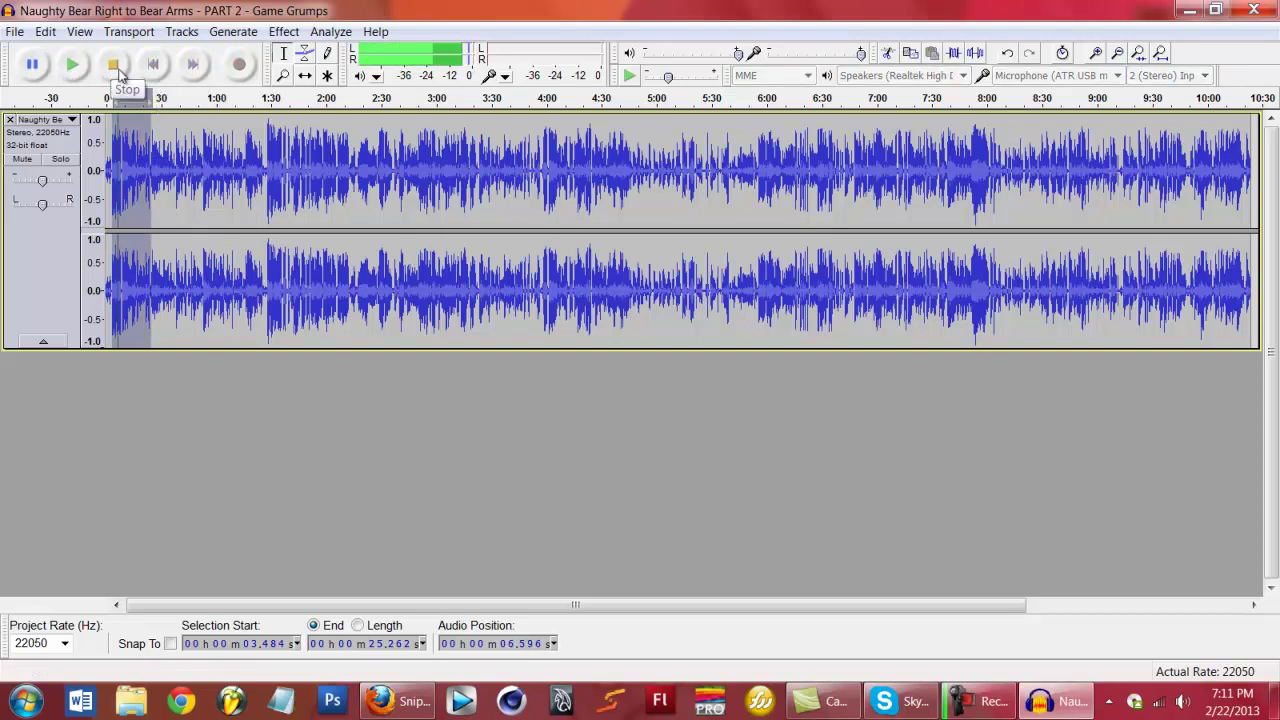
left_click(115, 65)
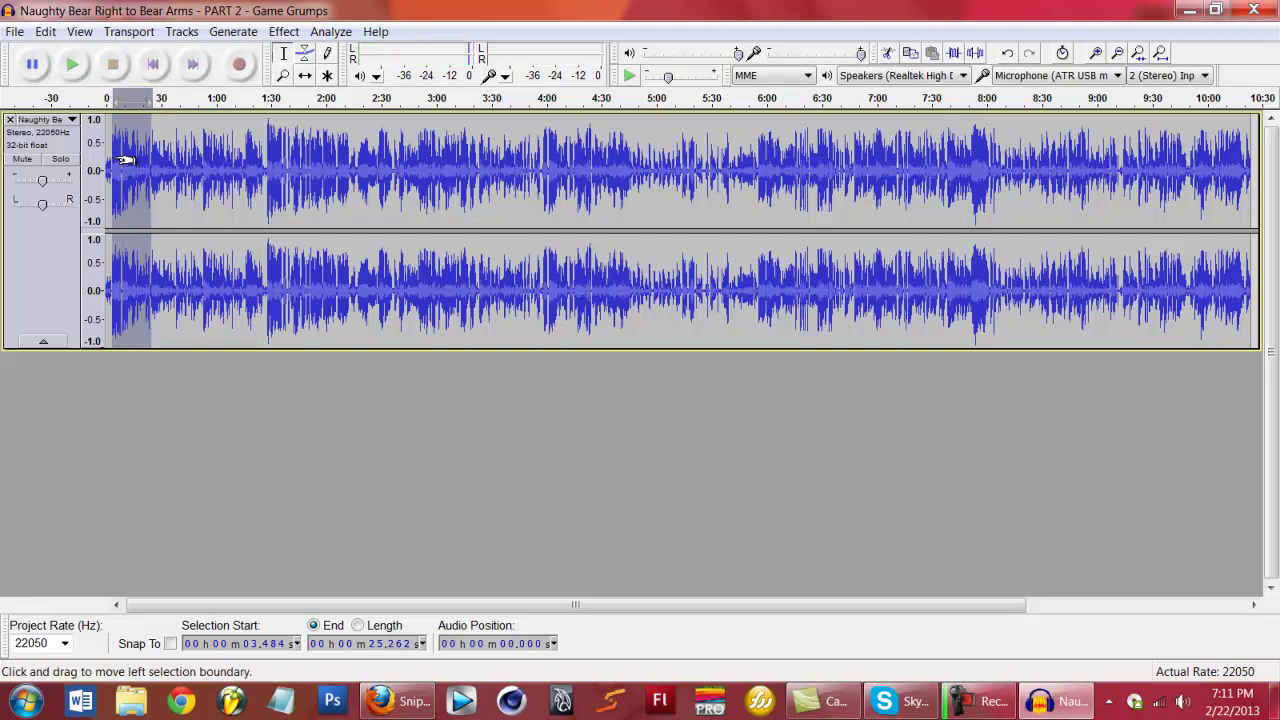
left_click_drag(140, 171, 110, 167)
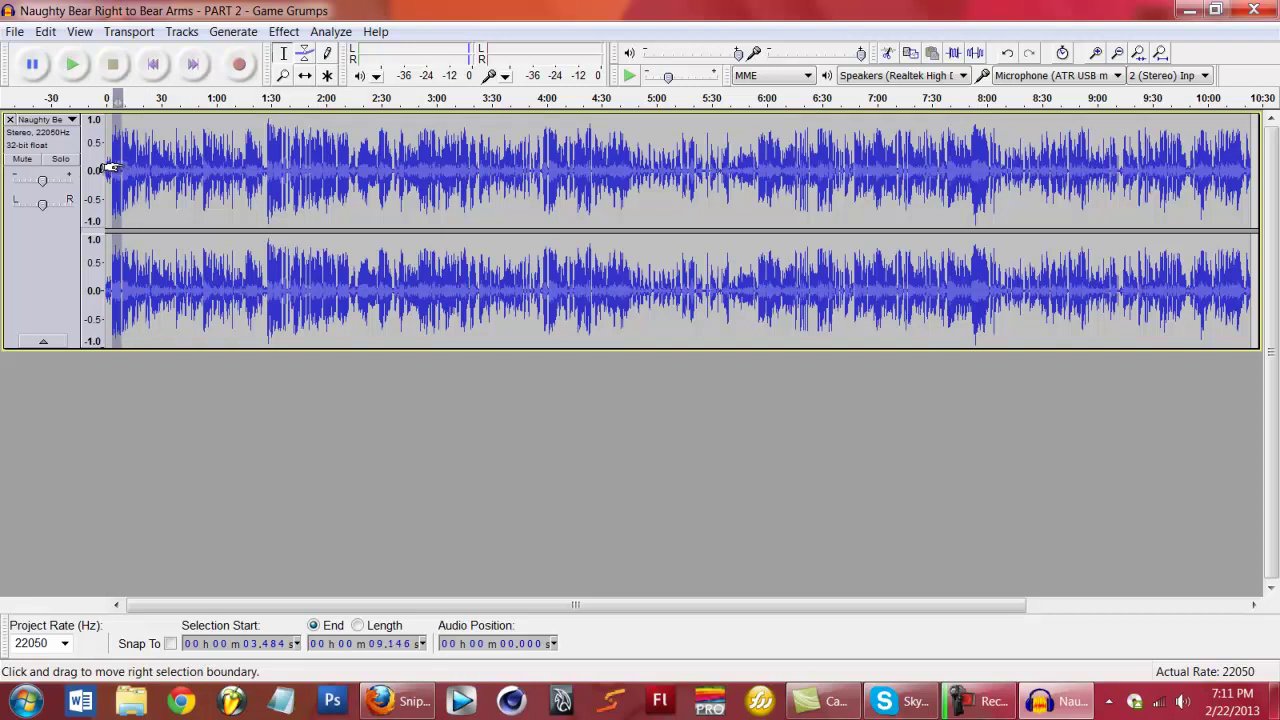
left_click(72, 68)
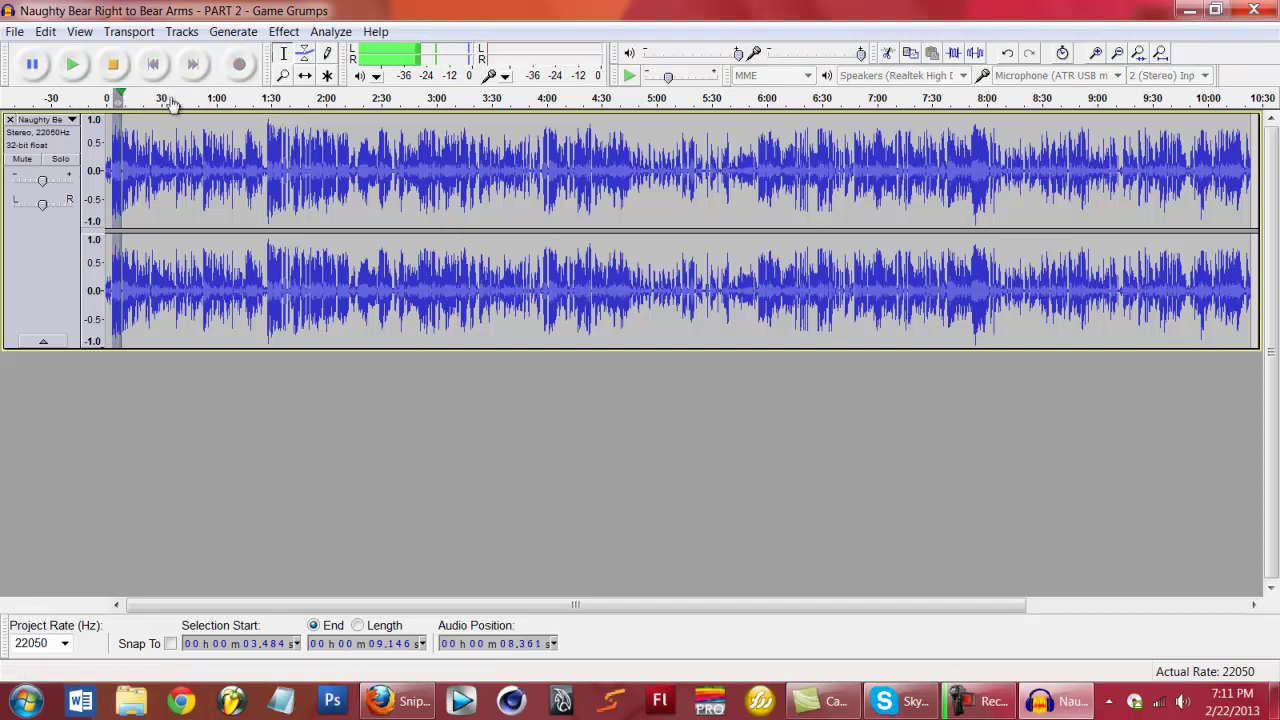
left_click(113, 64)
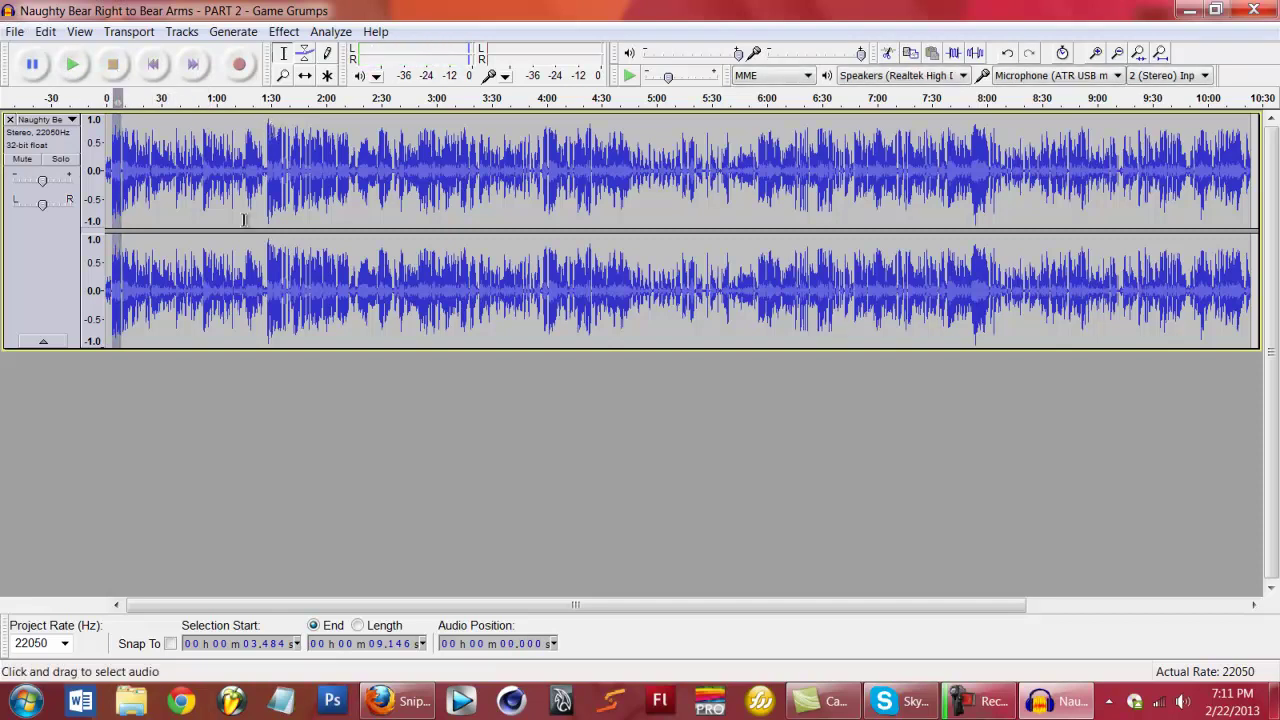
- Export the selected audio to the desktop as a 16-bit PCM WAV named Game Grumps Intro, leaving the metadata blank
left_click(15, 33)
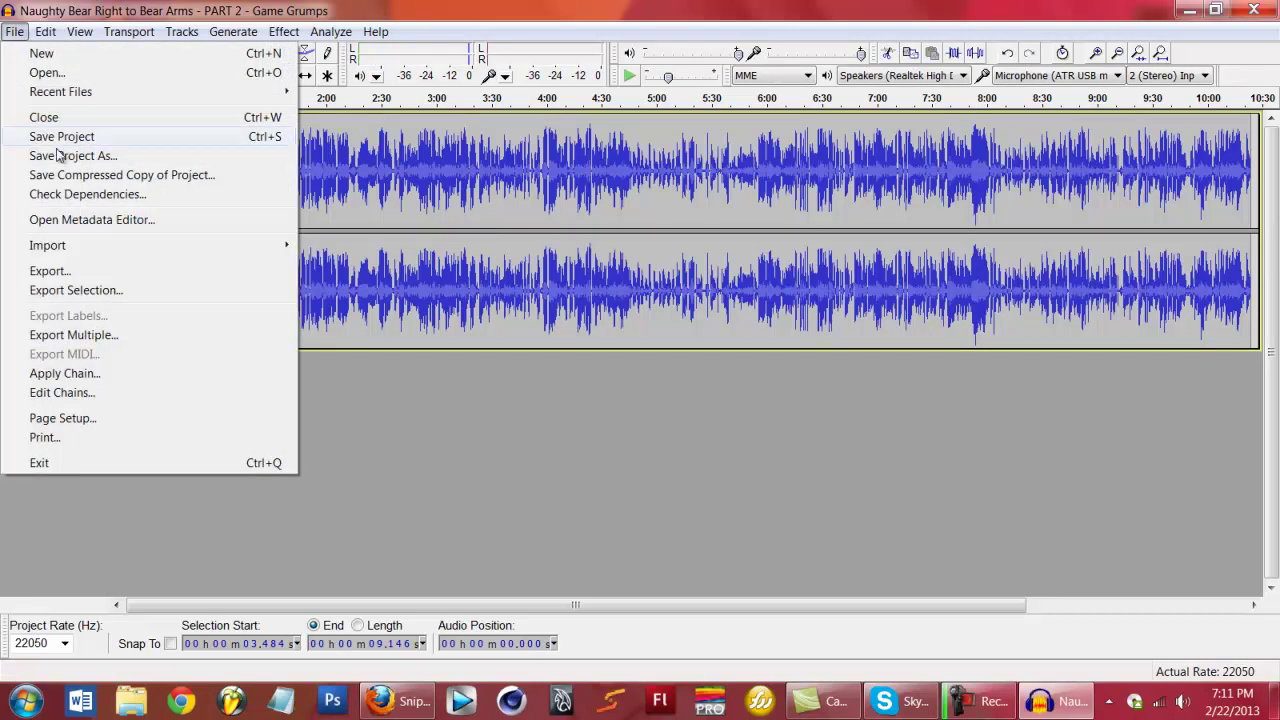
left_click(148, 291)
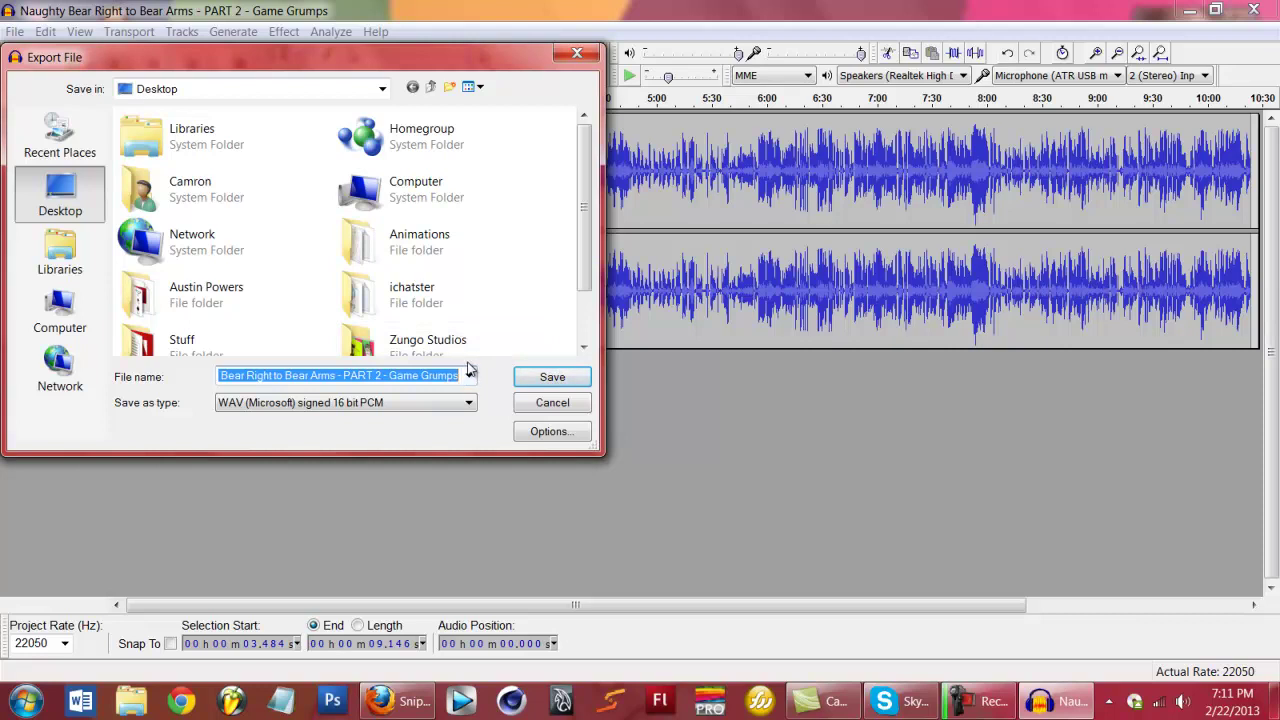
type("Game Grumps Intro")
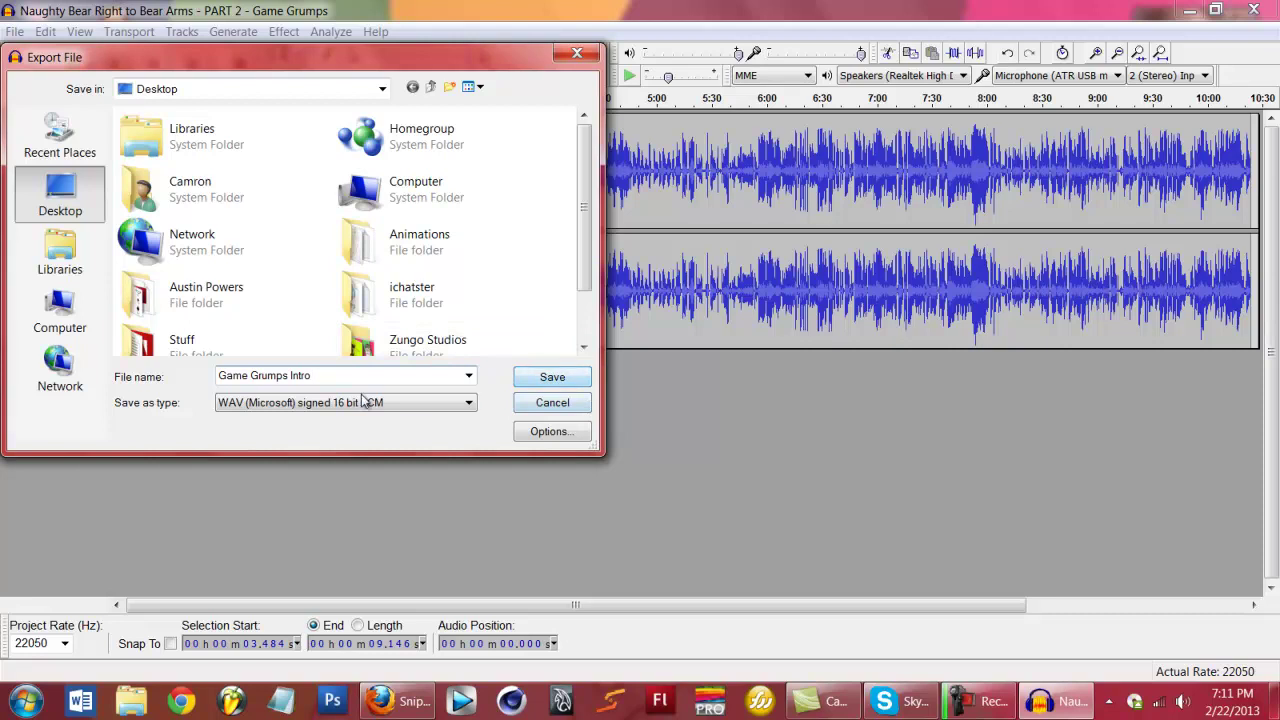
left_click(563, 376)
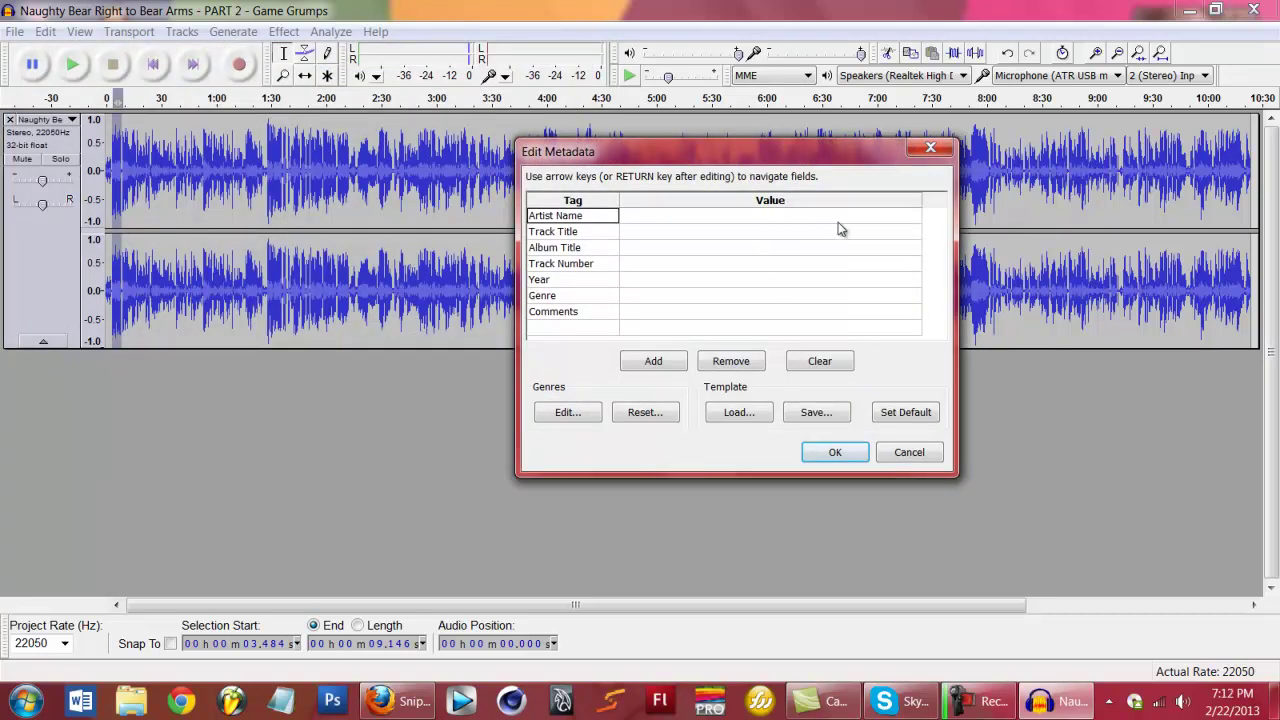
left_click(845, 451)
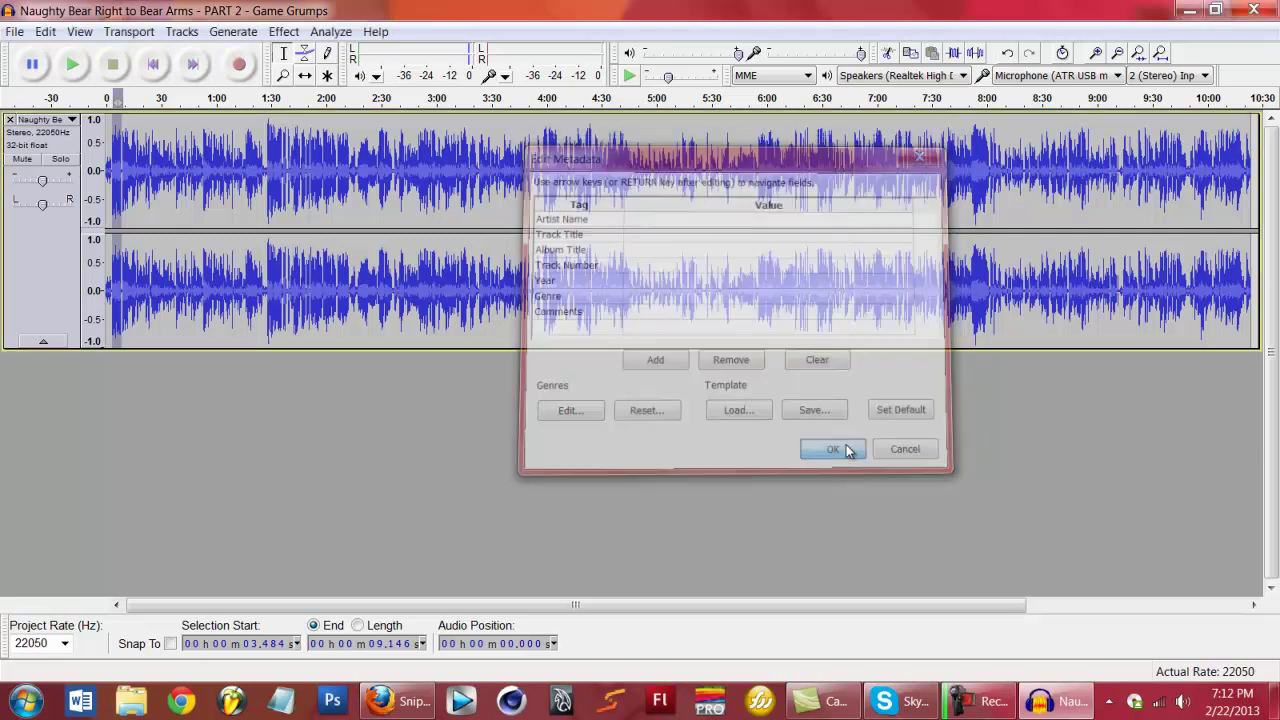
- Minimize Audacity, play the exported Game Grumps Intro file from the desktop and close the player
left_click(1189, 10)
left_click(114, 542)
double_click(116, 543)
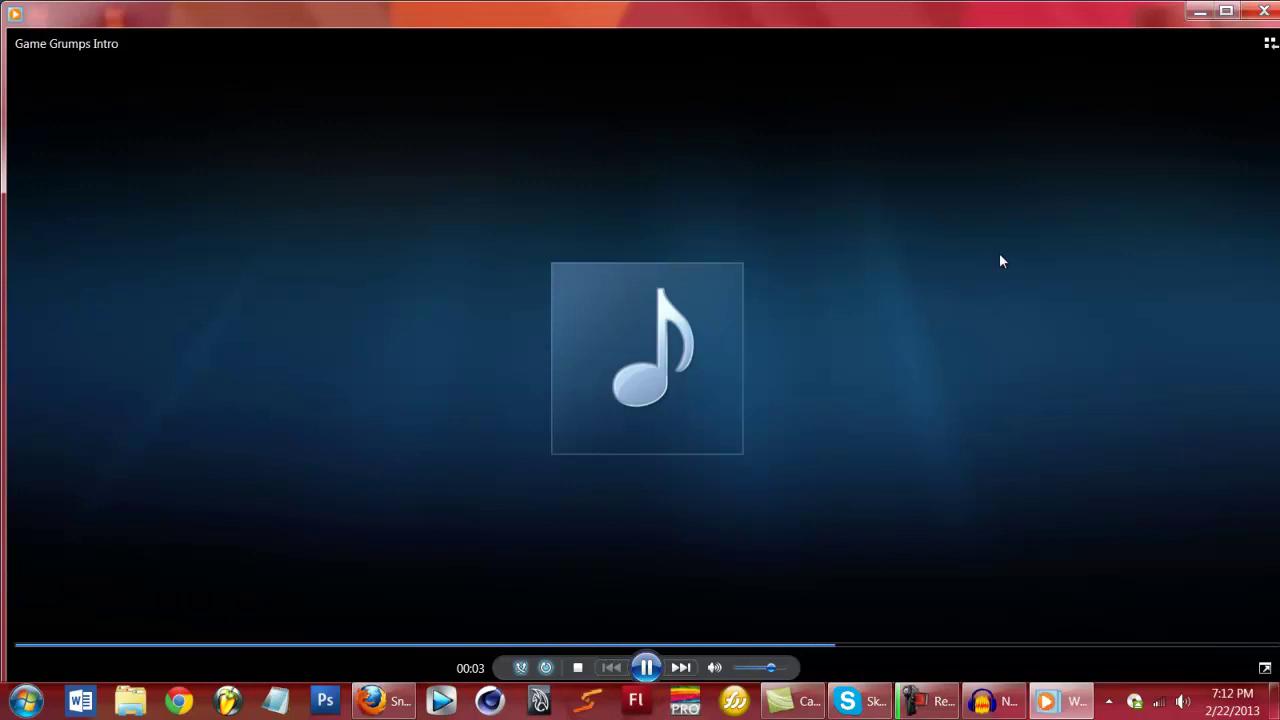
left_click(1264, 12)
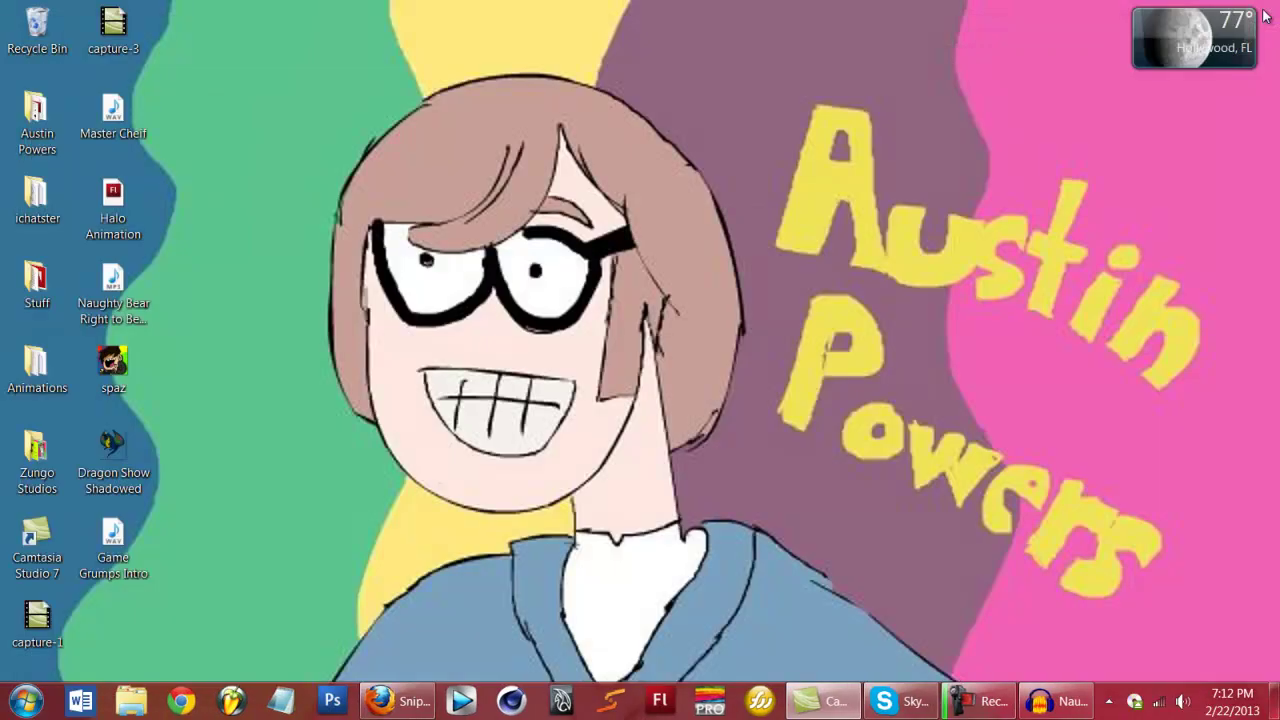
- Switch to Adobe Flash CS3, create a Flash File (ActionScript 3.0) and shrink the window to reveal the desktop files
left_click(659, 700)
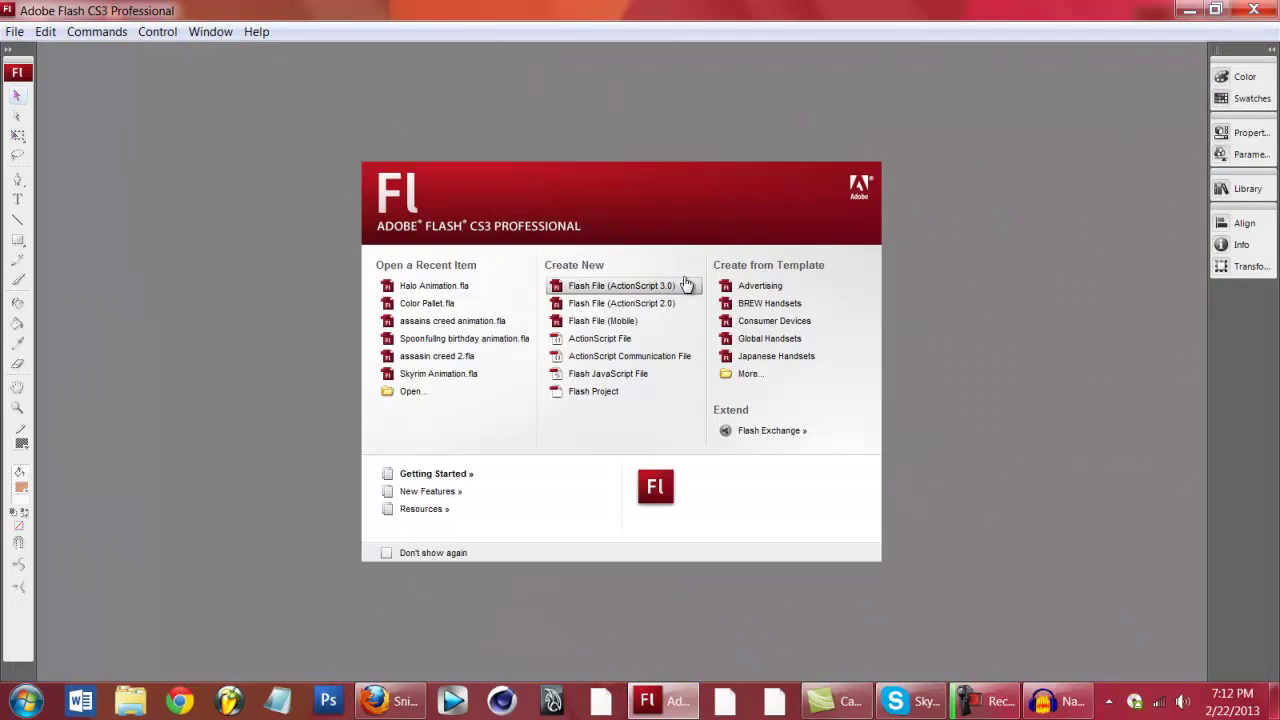
left_click(679, 285)
double_click(684, 9)
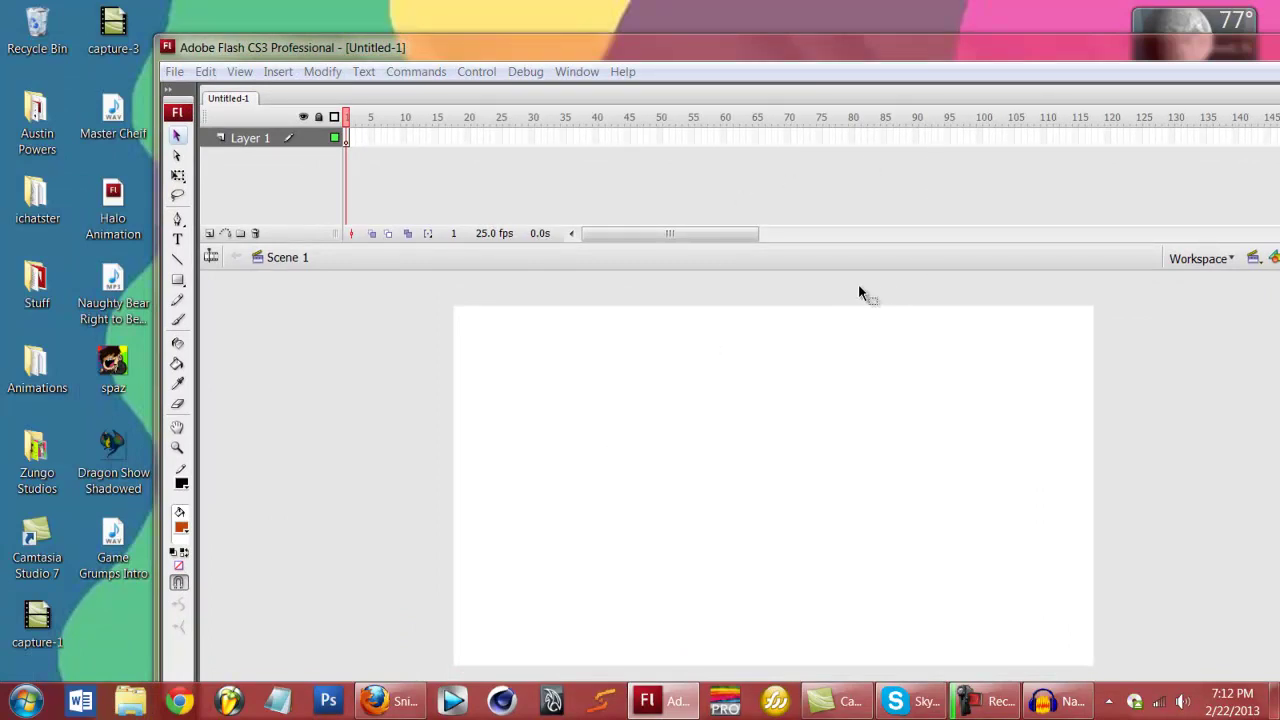
- Import the Game Grumps Intro sound into the document, maximize the window and select the sound in the library
key("ctrl+v")
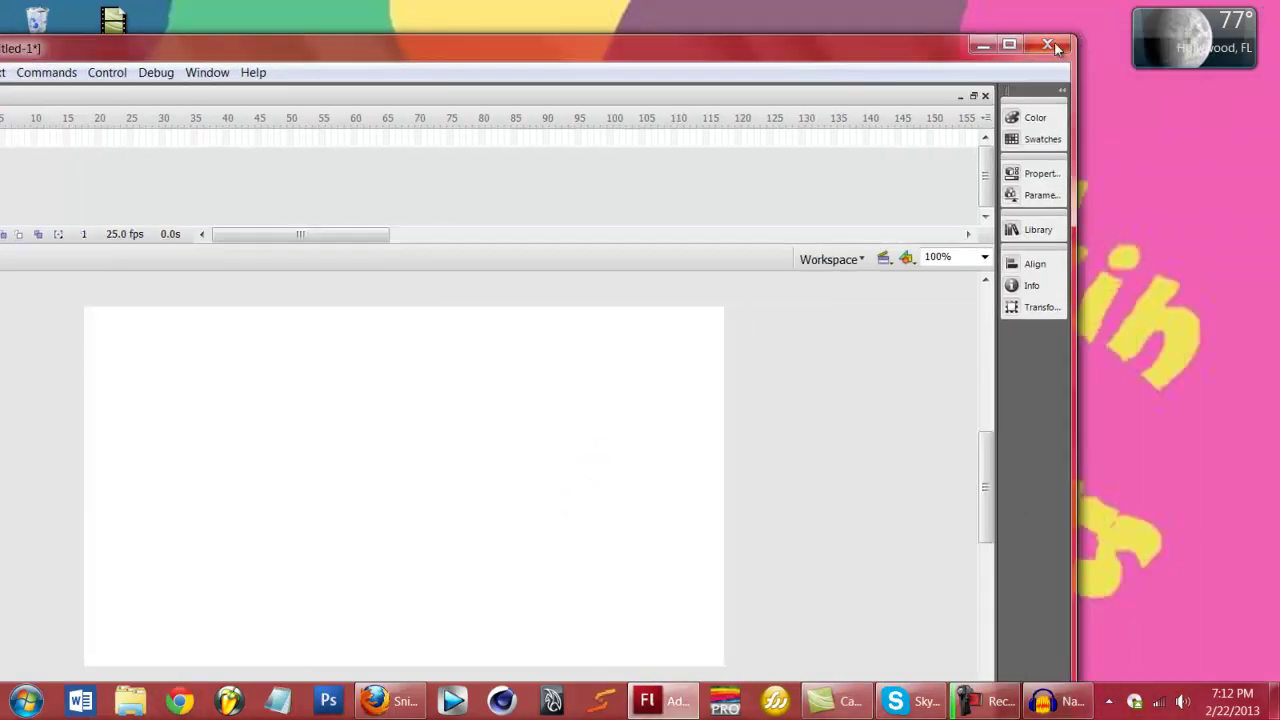
left_click(1010, 45)
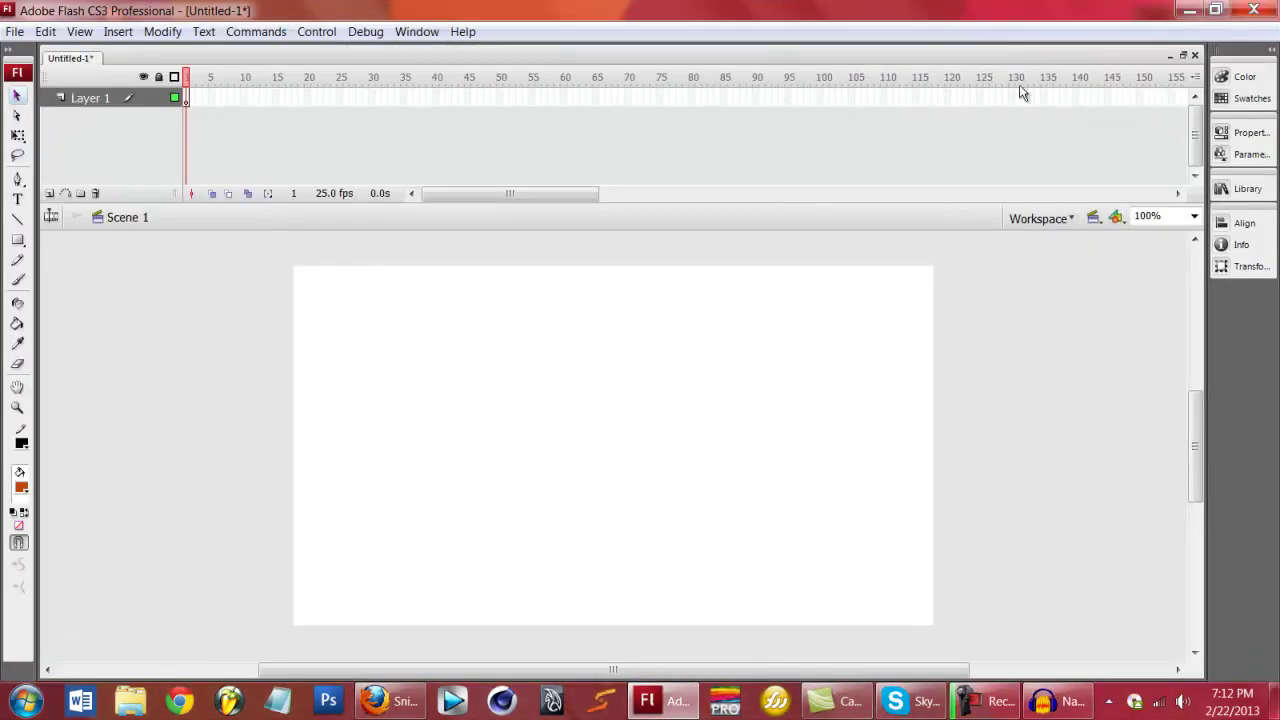
left_click(1245, 188)
left_click(1080, 347)
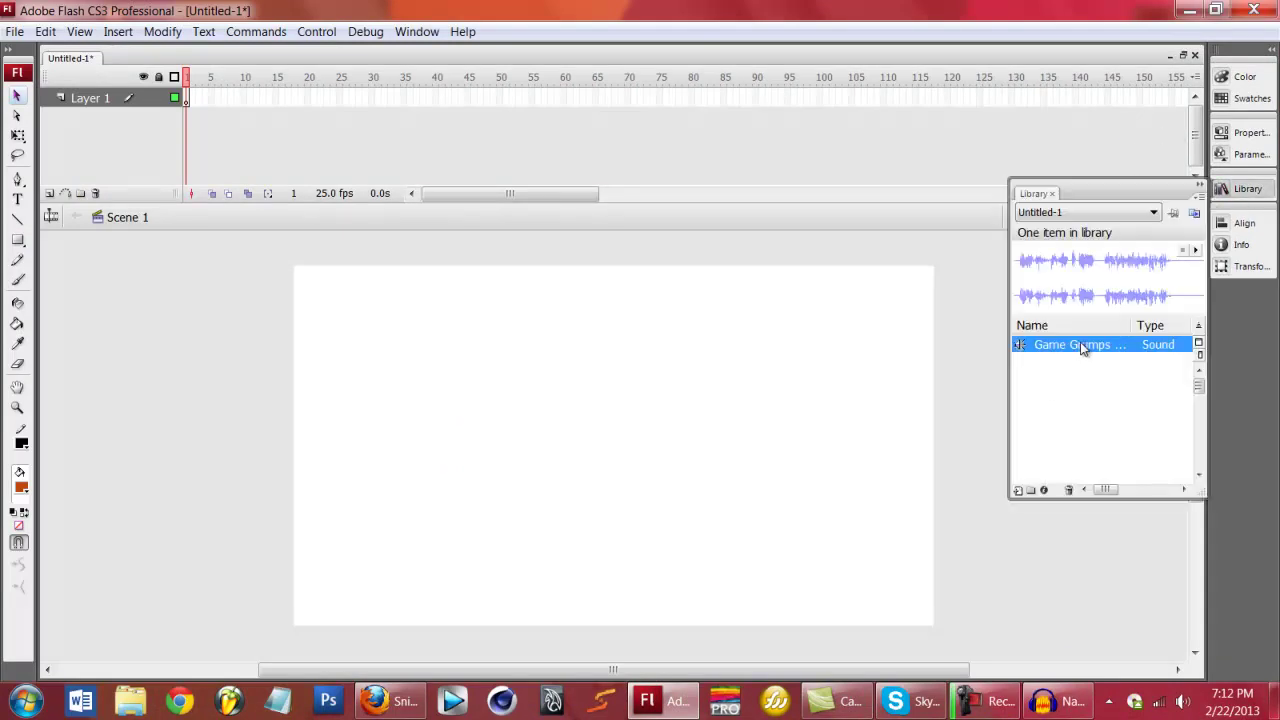
- Add a new layer above Layer 1 and name it Audio
left_click(49, 193)
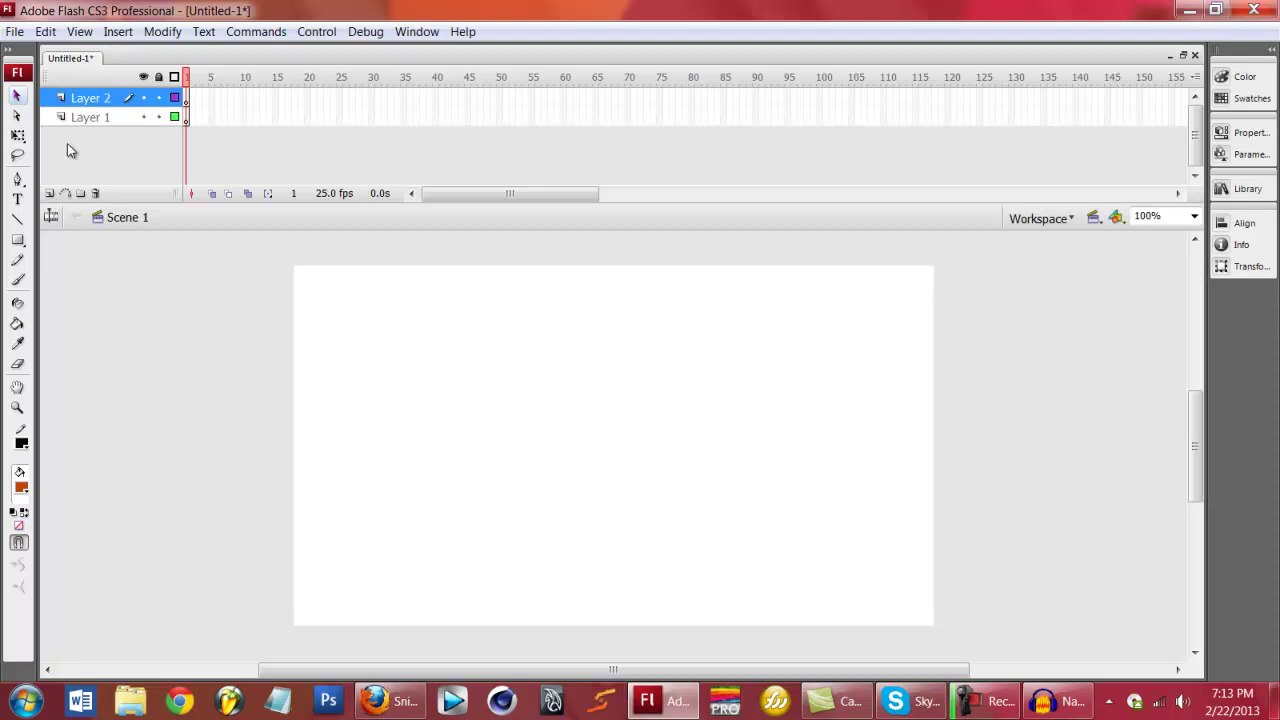
double_click(95, 97)
type("Mund")
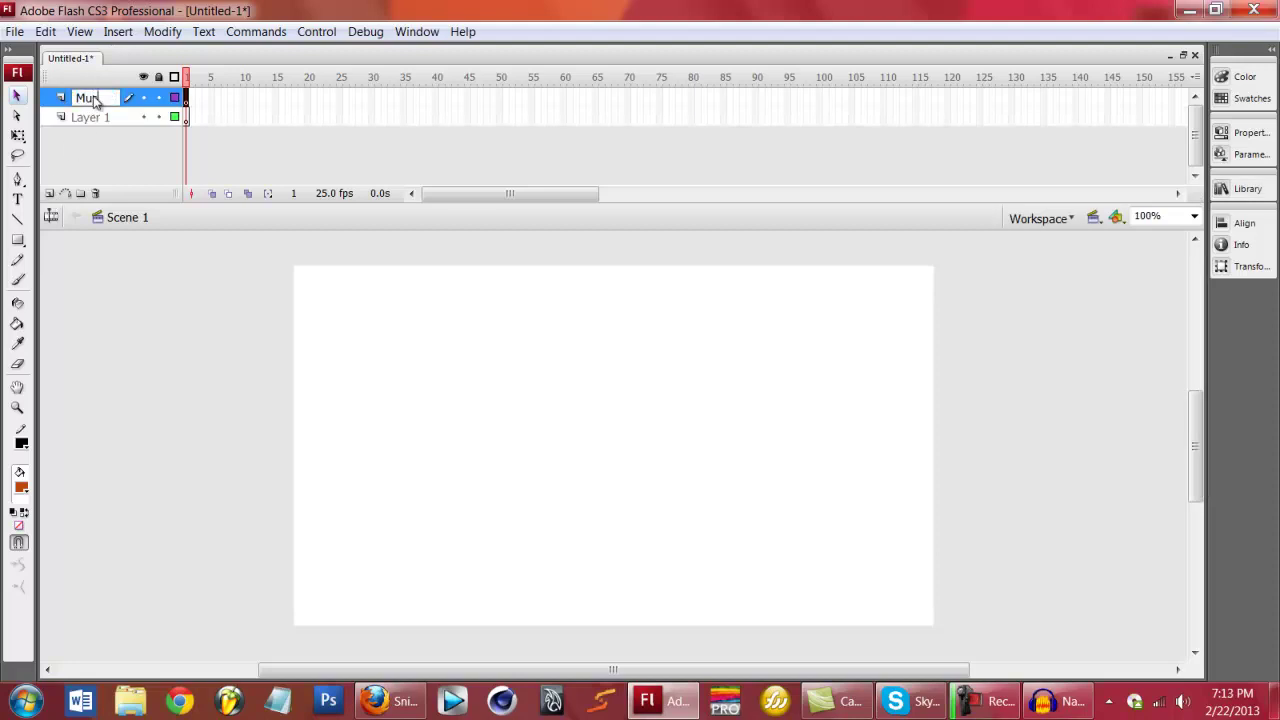
key("BackSpace")
key("BackSpace")
key("BackSpace")
key("BackSpace")
type("Audio")
key("Return")
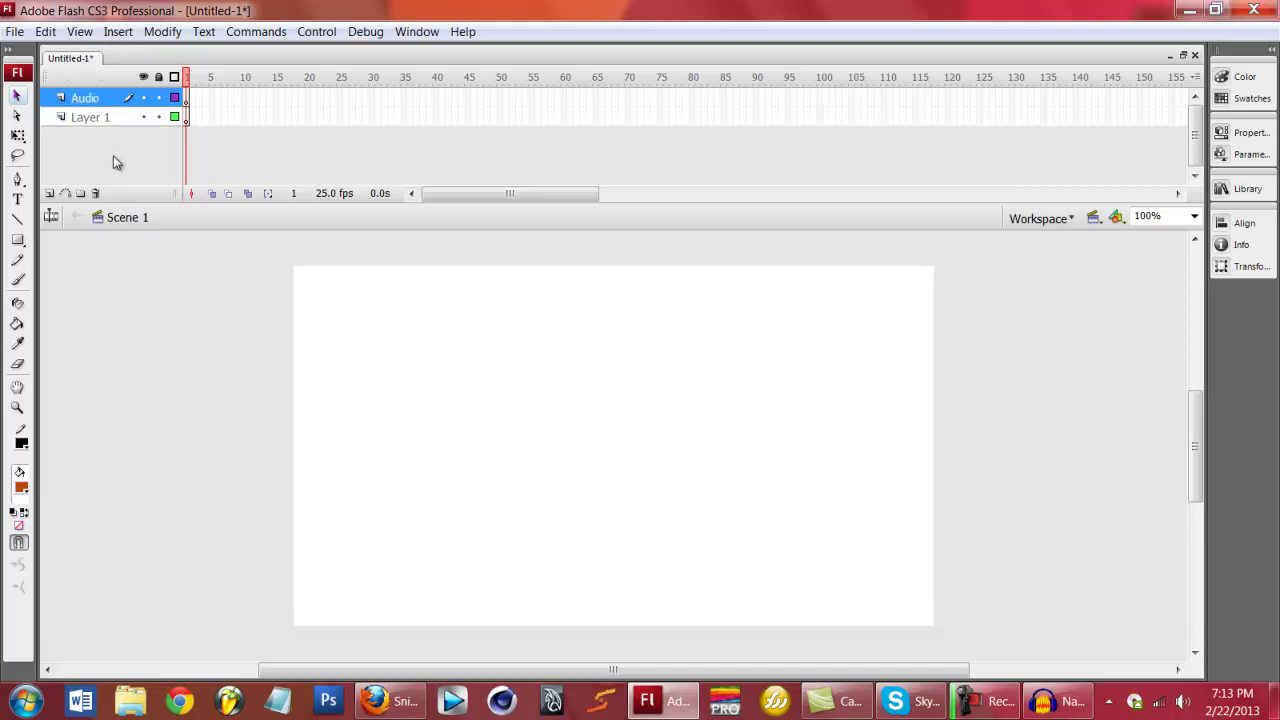
- Place the Game Grumps Intro sound from the library onto the stage in the Audio layer
left_click(1251, 133)
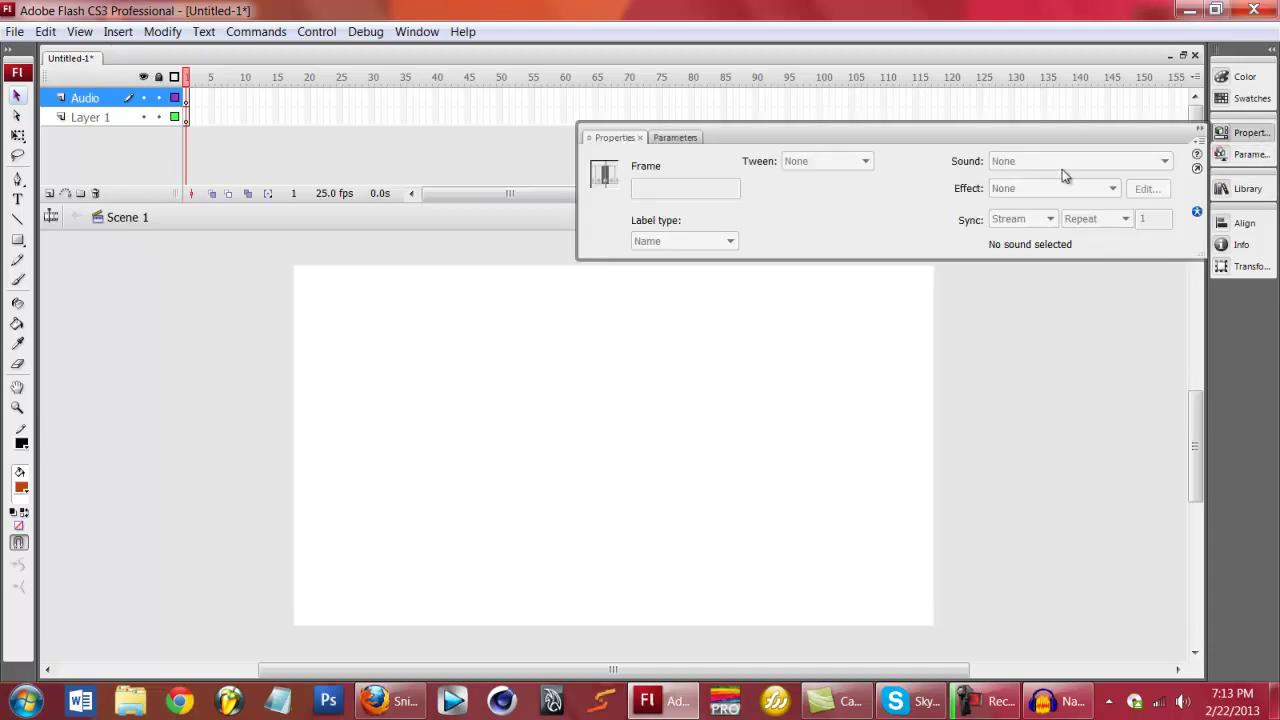
left_click(1247, 188)
left_click_drag(1103, 357, 734, 343)
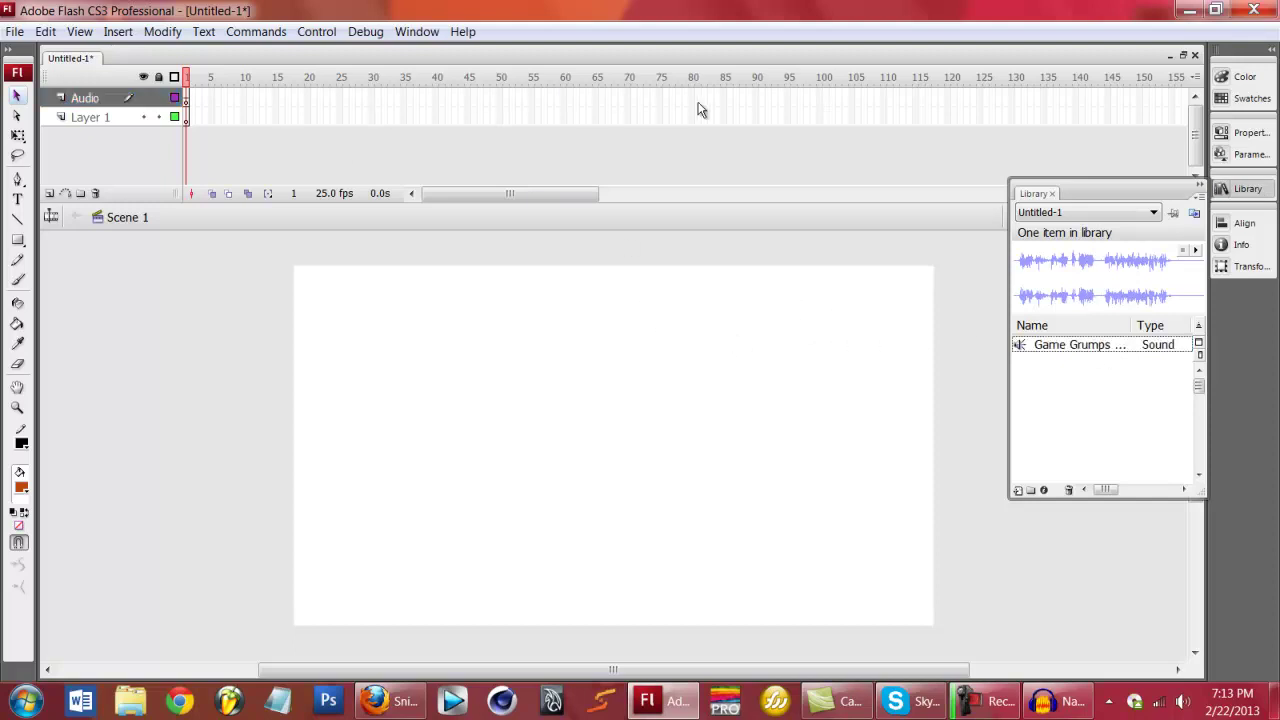
- Extend the Audio layer to frame 105 and on to frame 190 so the whole waveform fits
left_click(851, 97)
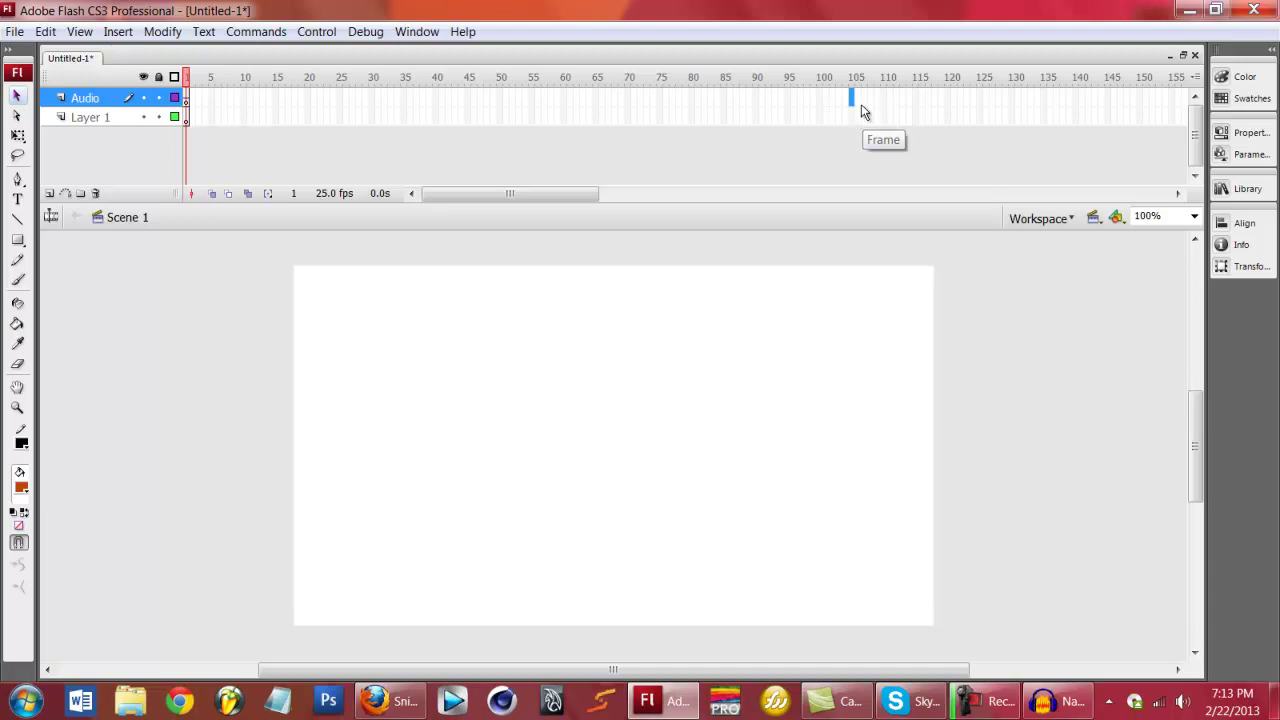
key("F5")
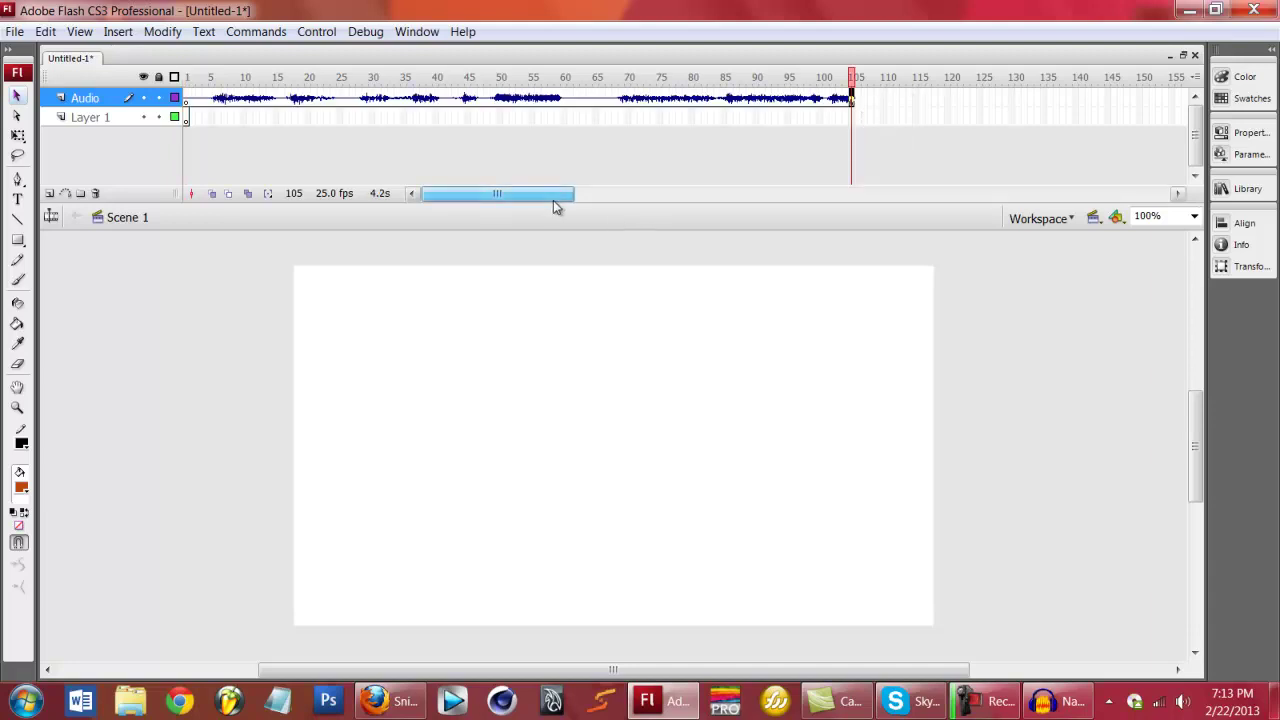
left_click_drag(551, 200, 624, 193)
left_click(1000, 101)
key("F5")
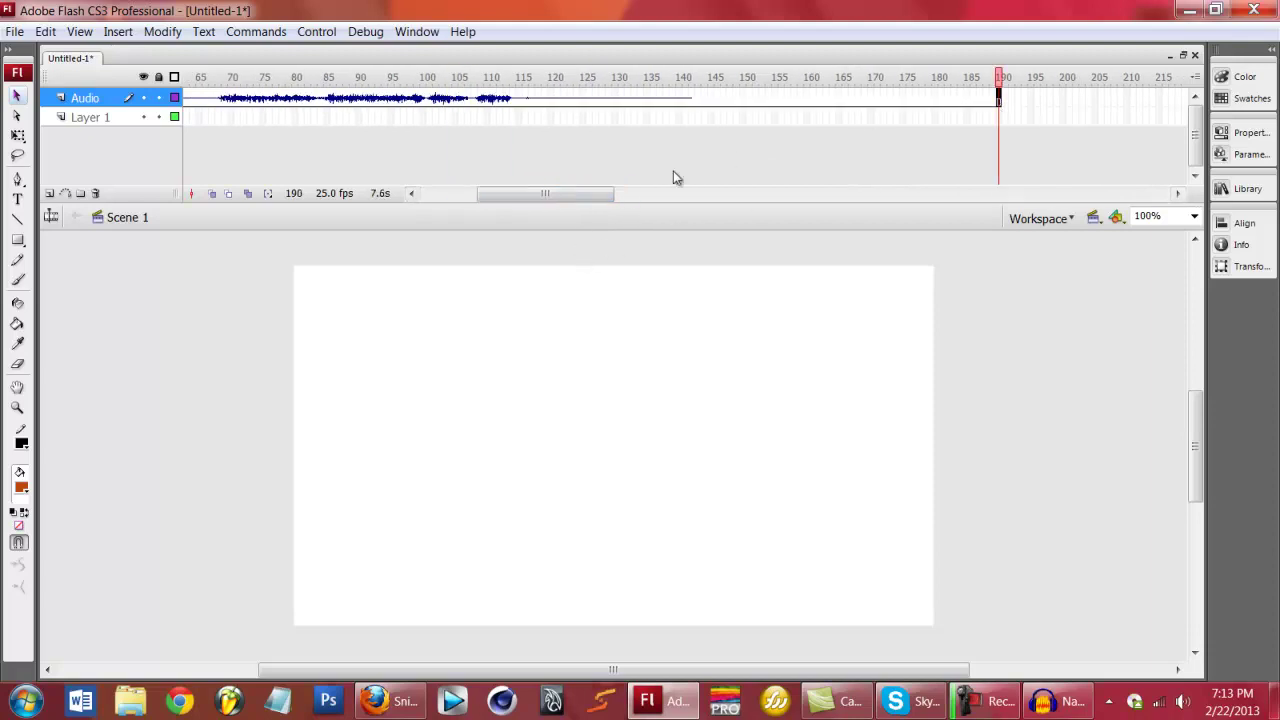
- Remove the Audio layer's surplus frames after frame 142, where the waveform ends, and play the timeline
left_click(1000, 104)
left_click_drag(1004, 113, 697, 95)
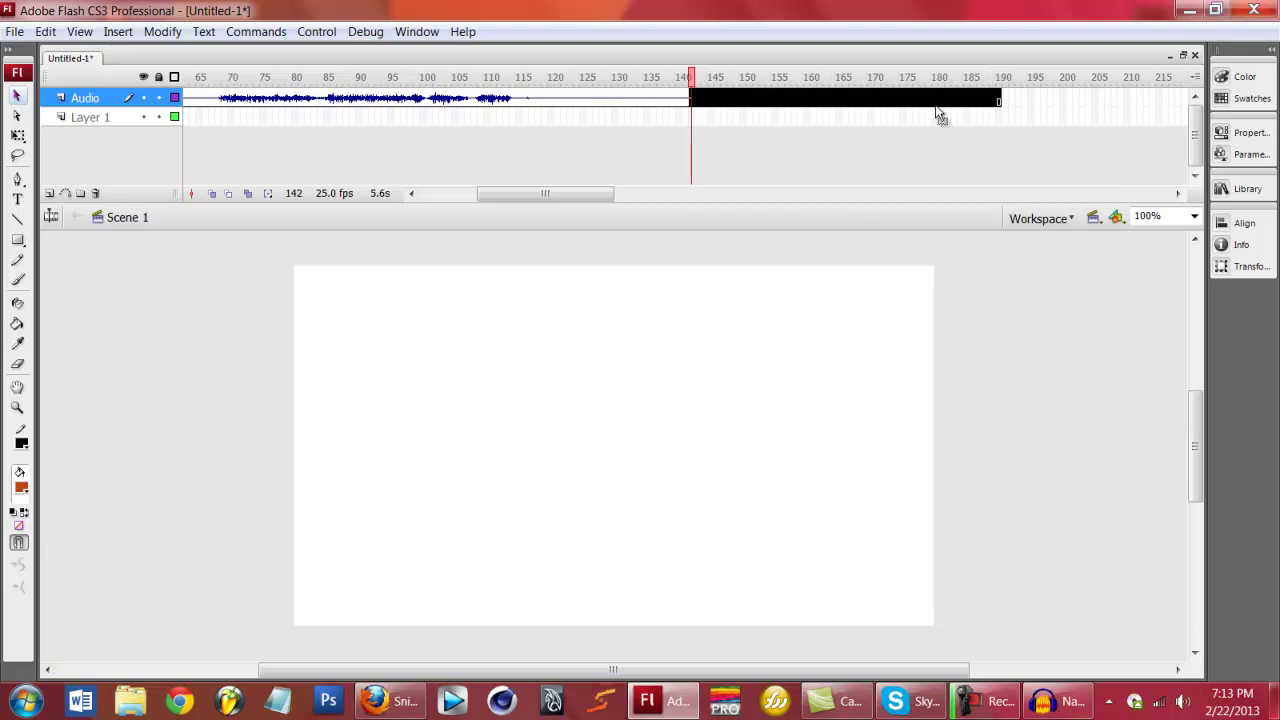
left_click_drag(1003, 109, 697, 96)
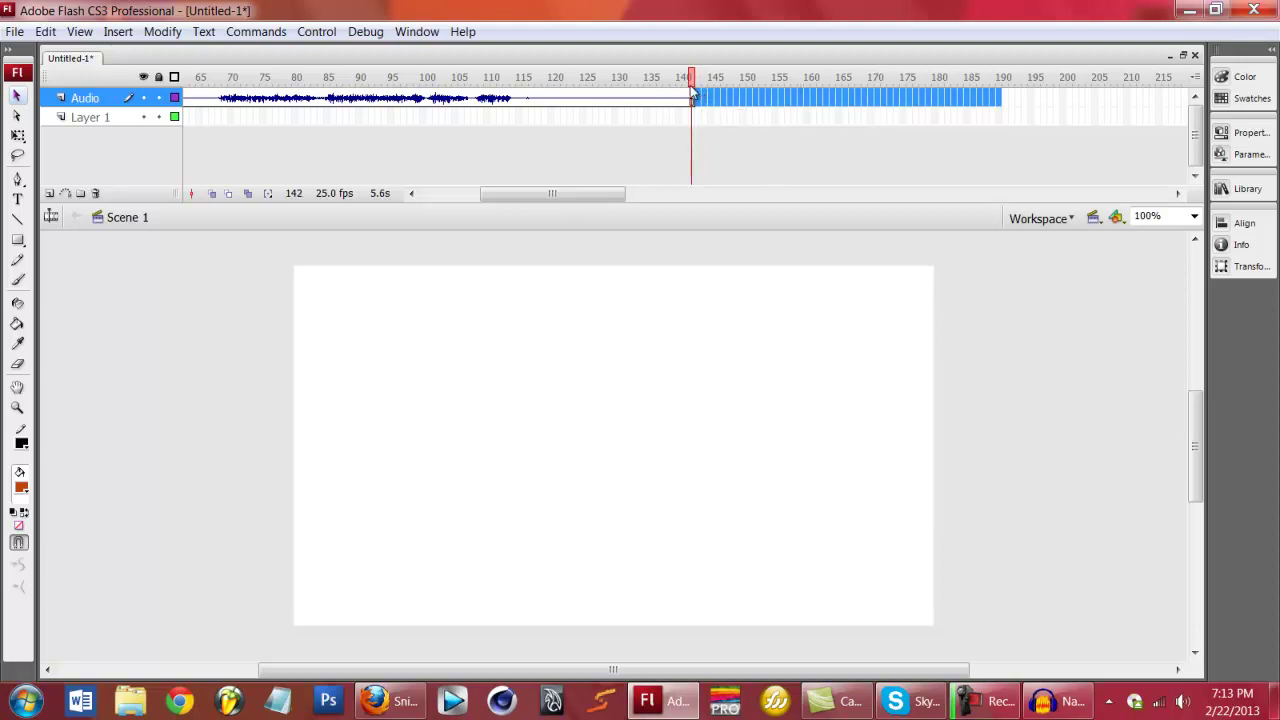
key("shift+F5")
key("Return")
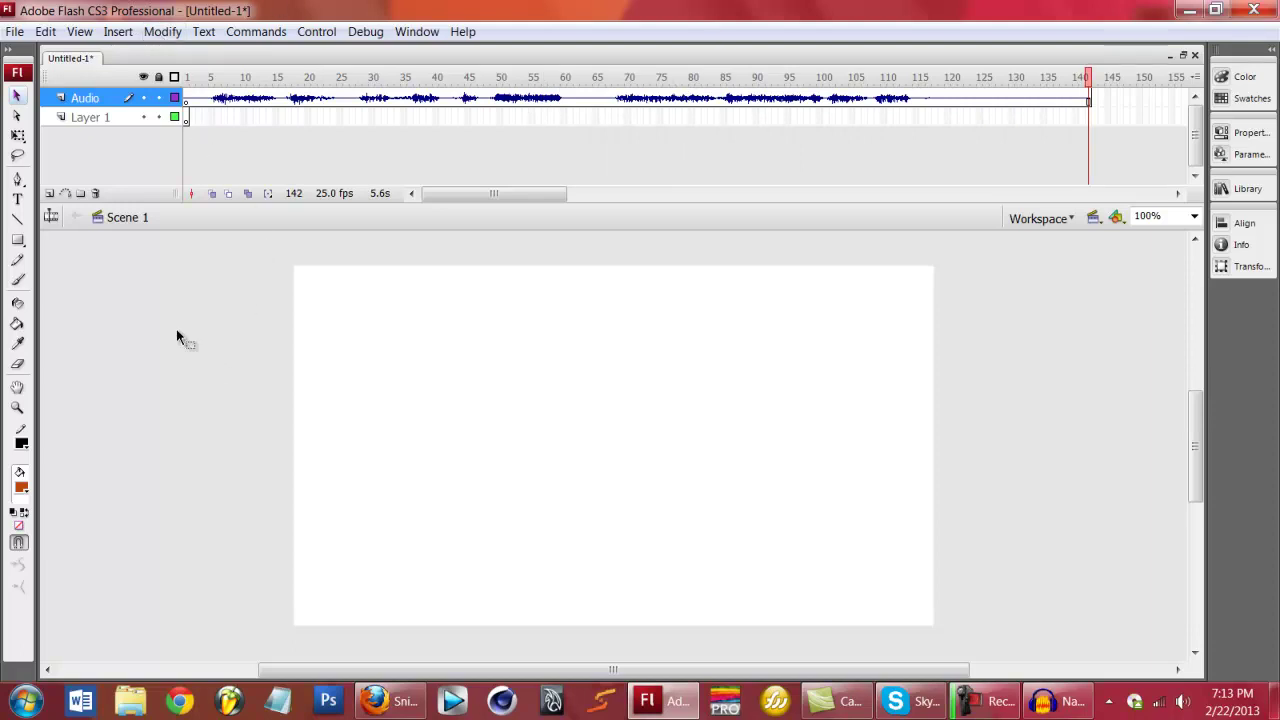
- Activate the Brush tool for drawing
key("b")
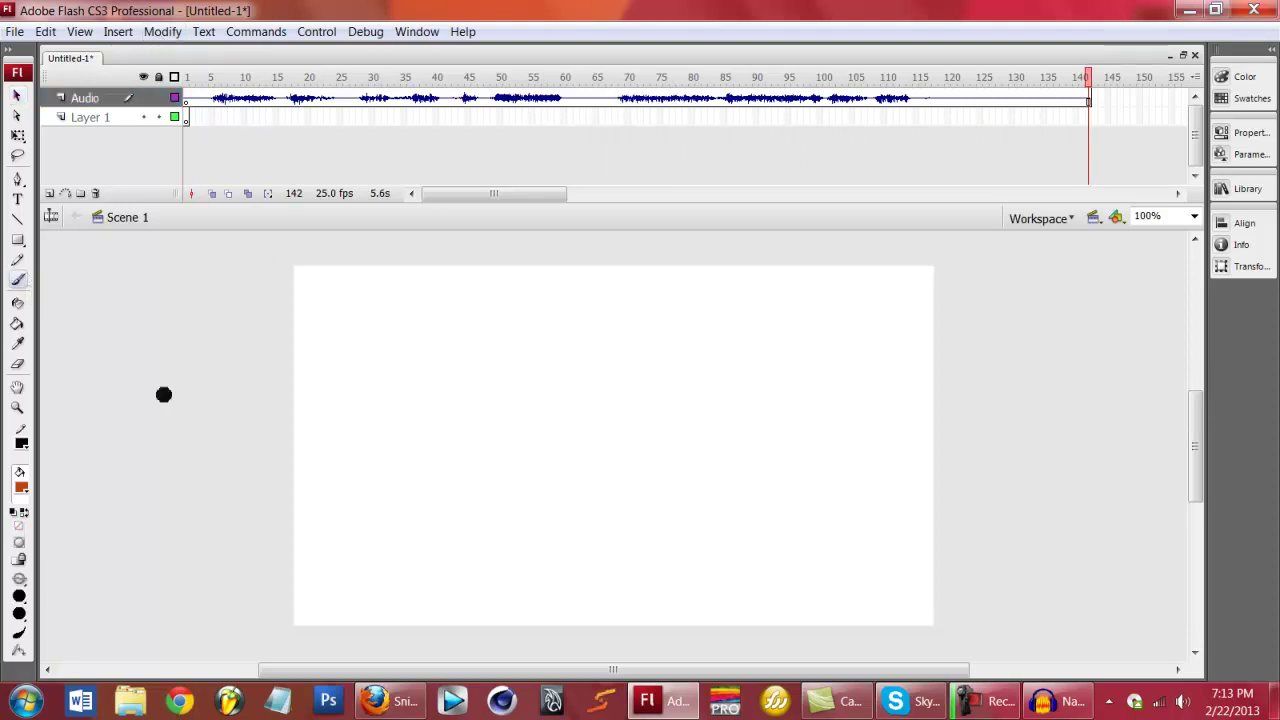